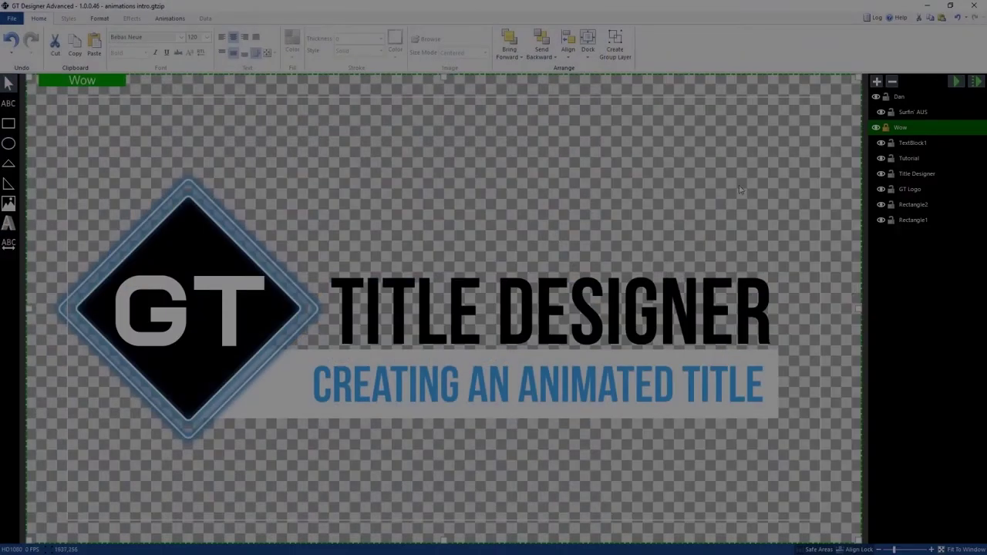
Create a new blank document with the HD1080 format
{"action": "left_click", "coordinate": [12, 17]}
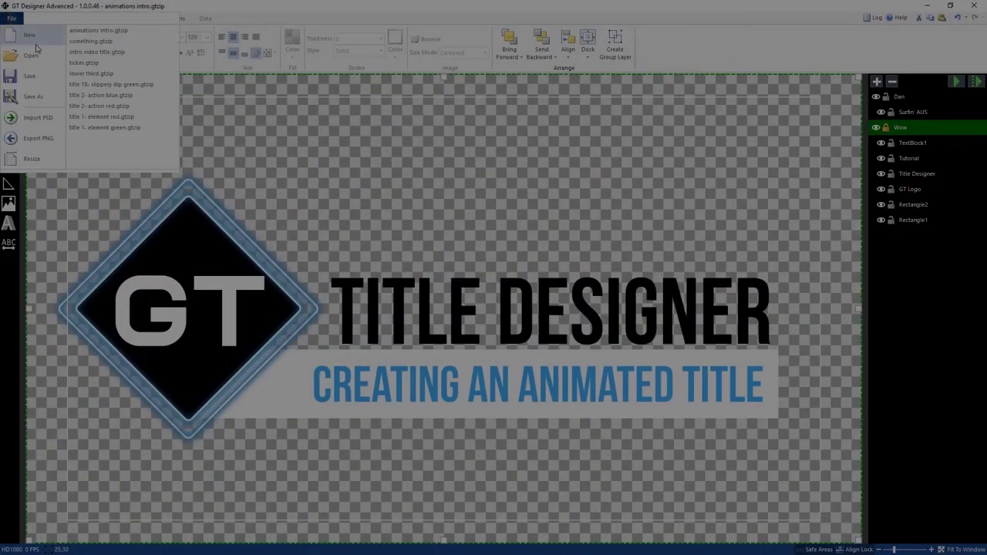
{"action": "left_click", "coordinate": [40, 45]}
{"action": "left_click", "coordinate": [440, 272]}
{"action": "left_click", "coordinate": [420, 280]}
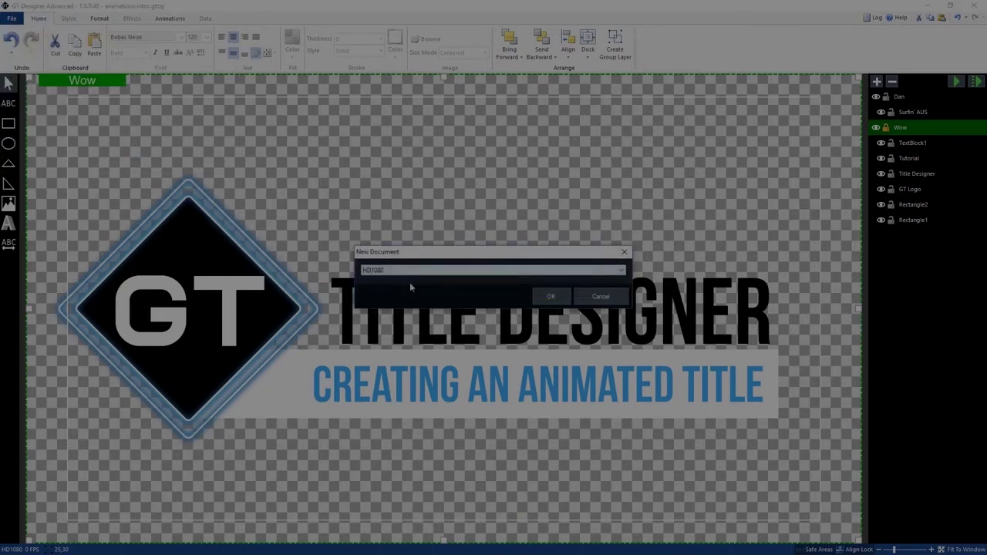
{"action": "left_click", "coordinate": [549, 298]}
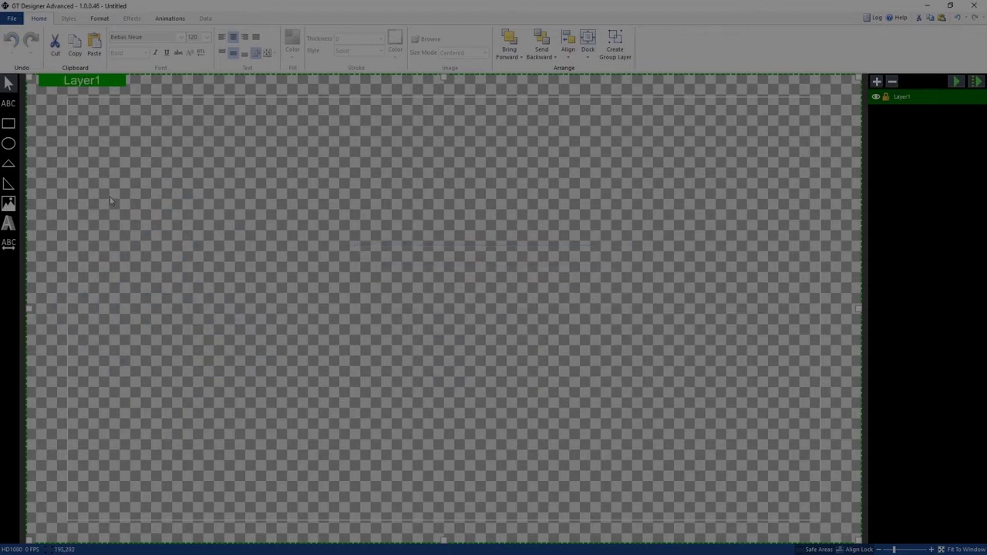
Draw a wide rectangle across the lower part of the canvas and set its width to 1300 and height to 200
{"action": "key", "text": "r"}
{"action": "mouse_move", "coordinate": [114, 411]}
{"action": "left_mouse_down"}
{"action": "mouse_move", "coordinate": [147, 424]}
{"action": "mouse_move", "coordinate": [668, 468]}
{"action": "mouse_move", "coordinate": [753, 503]}
{"action": "mouse_move", "coordinate": [708, 503]}
{"action": "left_mouse_up"}
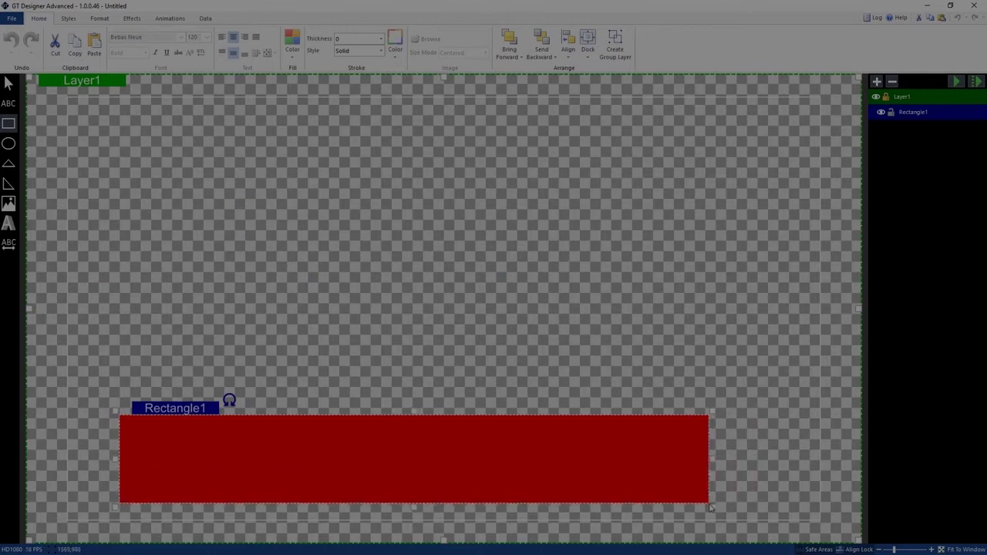
{"action": "left_click", "coordinate": [101, 19]}
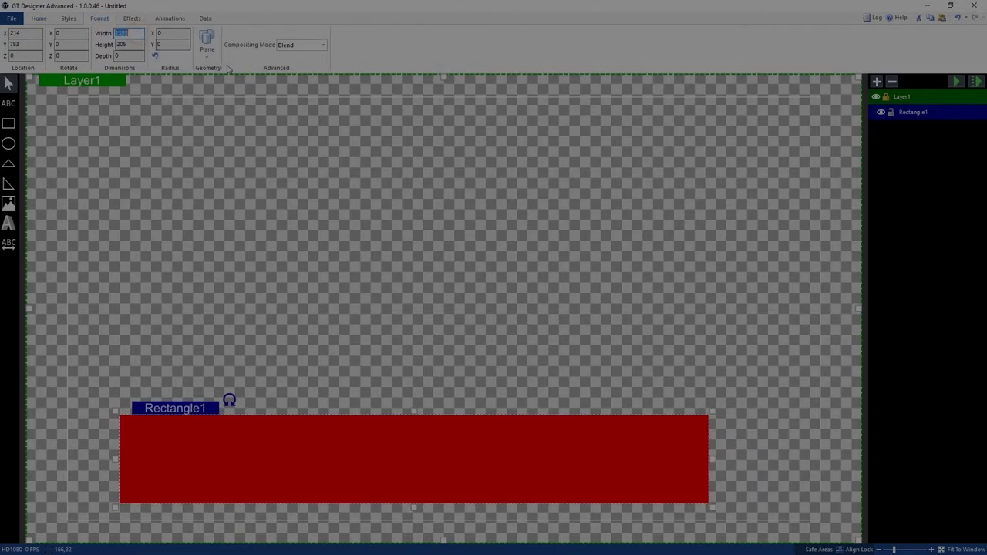
{"action": "type", "text": "1300"}
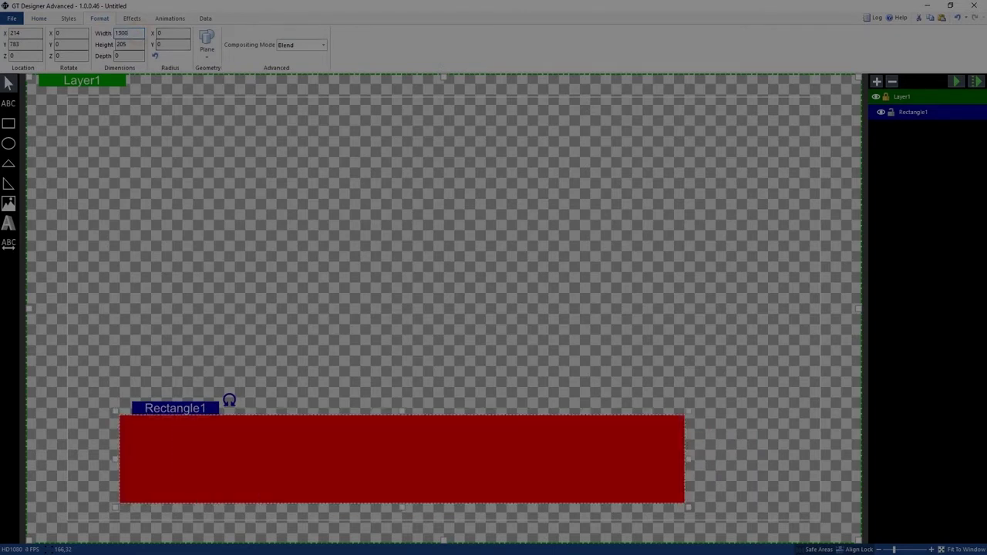
{"action": "left_click", "coordinate": [137, 44]}
{"action": "type", "text": "200"}
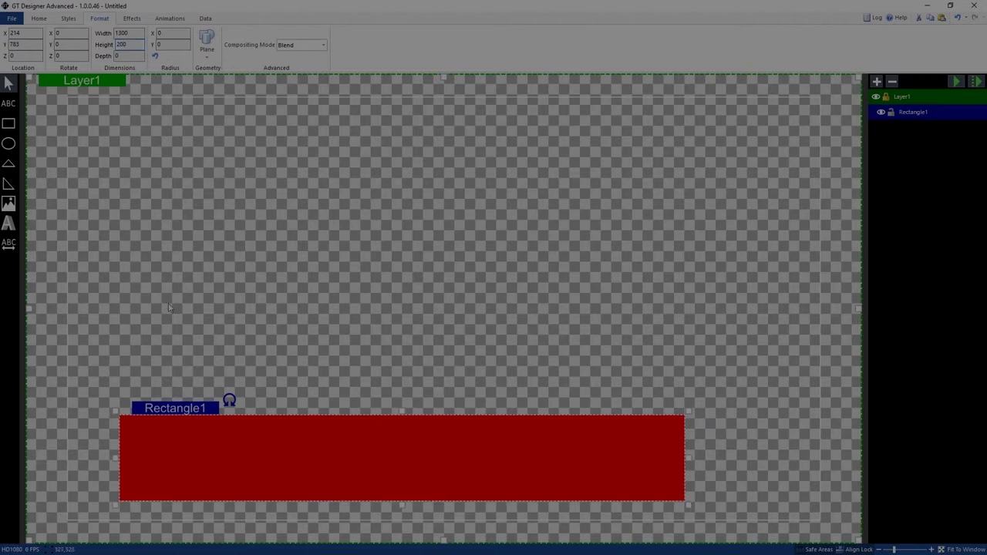
Move the rectangle slightly up to about Y 743 and align it to the horizontal center of the canvas
{"action": "left_click_drag", "start_coordinate": [398, 451], "coordinate": [438, 434]}
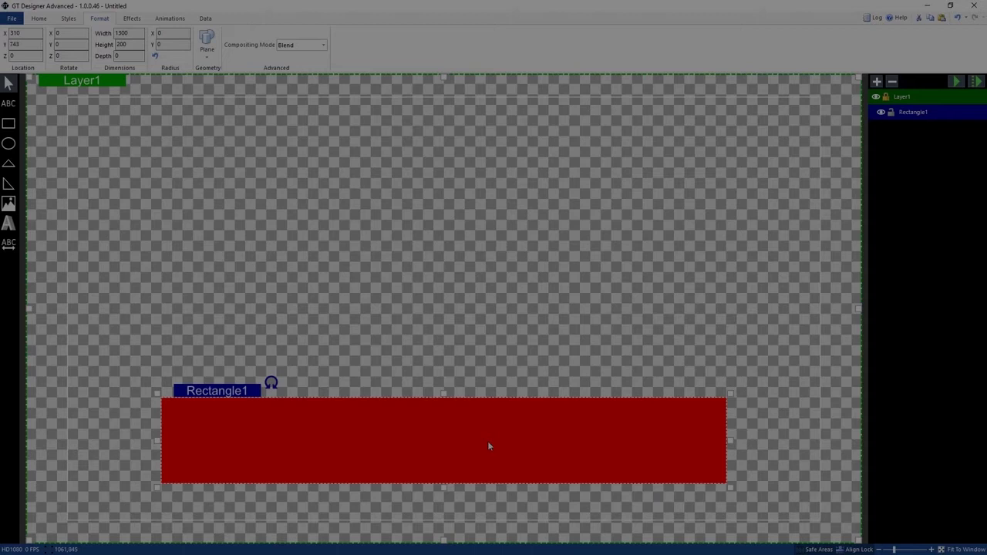
{"action": "right_click", "coordinate": [431, 422]}
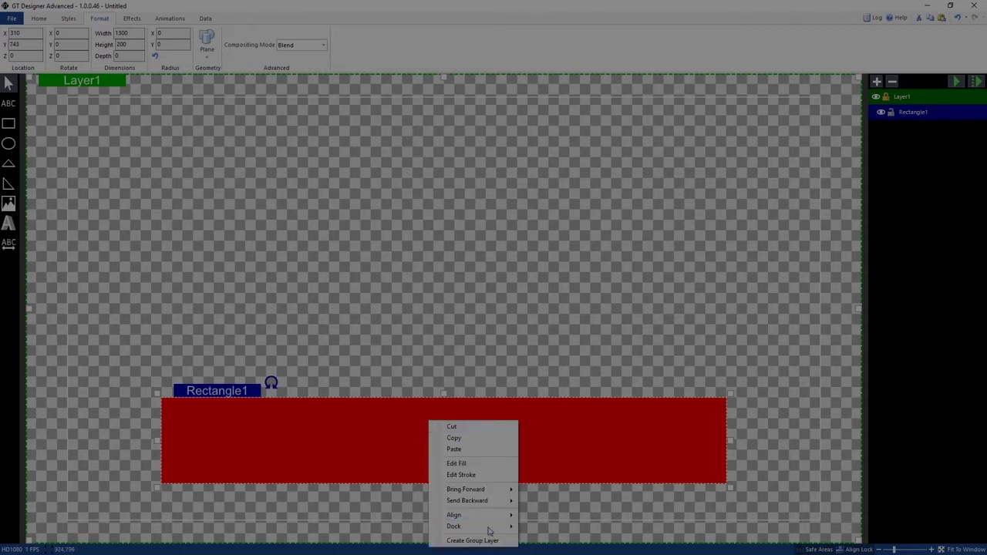
{"action": "mouse_move", "coordinate": [486, 515]}
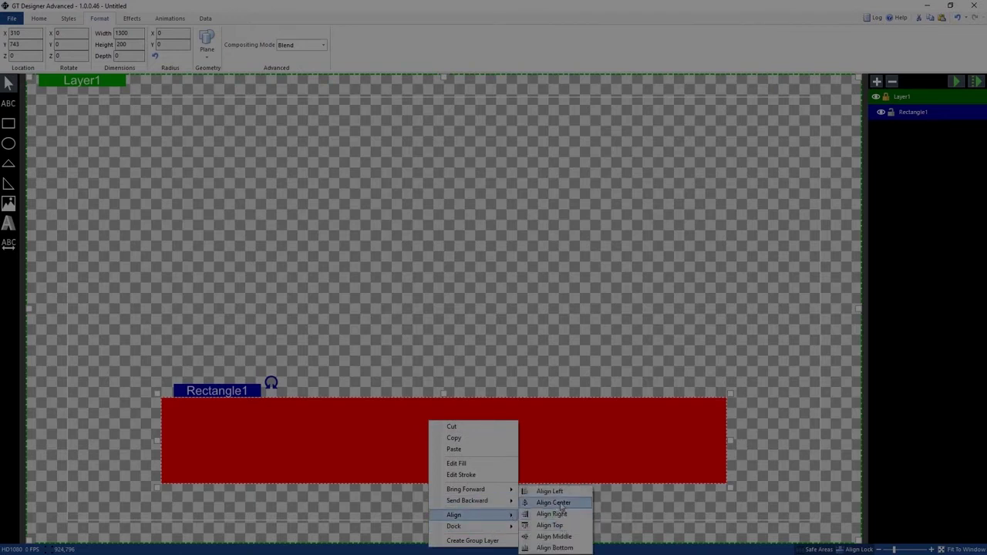
{"action": "left_click", "coordinate": [562, 506]}
Fill the rectangle with solid dark blue #0043C8
{"action": "right_click", "coordinate": [490, 436]}
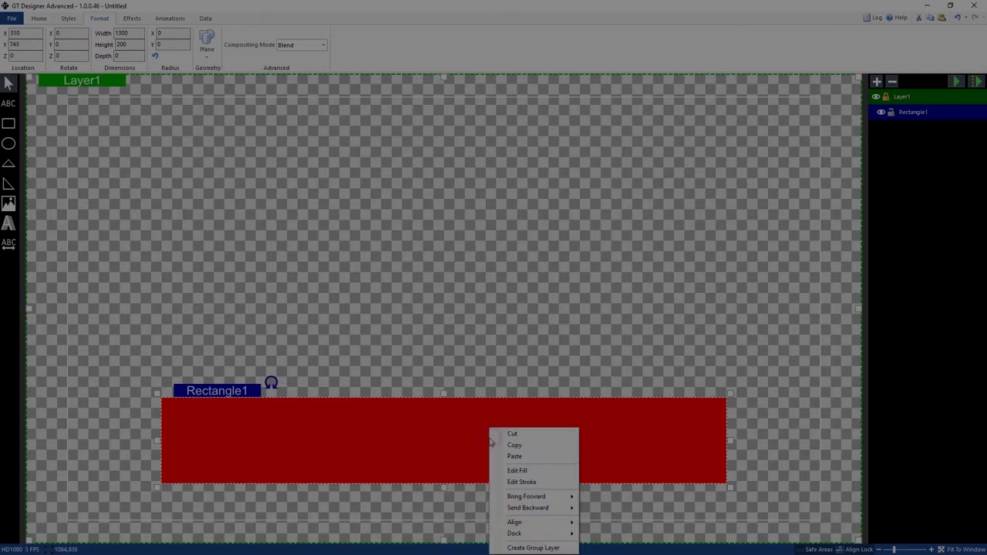
{"action": "left_click", "coordinate": [537, 470]}
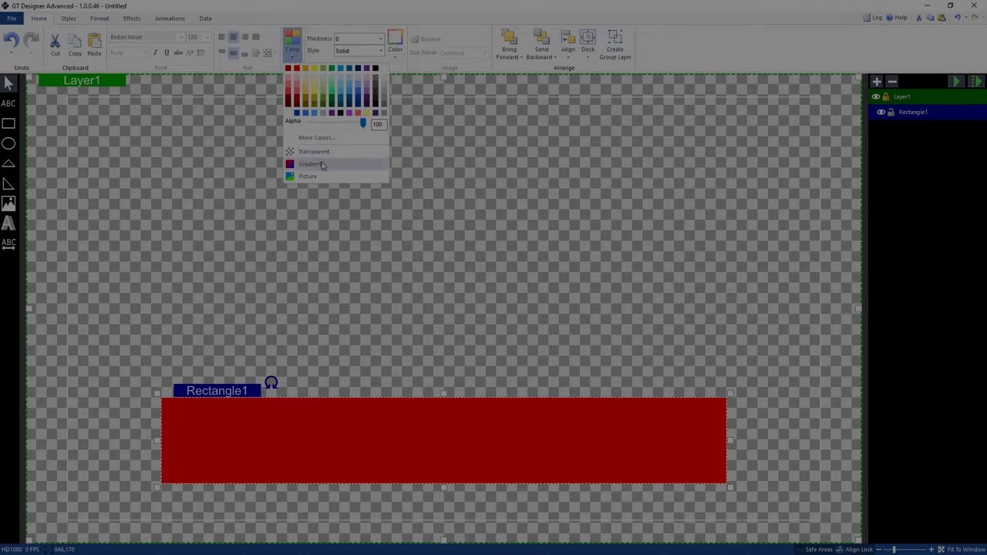
{"action": "left_click", "coordinate": [297, 114]}
Give the rectangle a linear gradient fill and set its end stop to light blue, RGB 64, 176, 255
{"action": "left_click", "coordinate": [296, 48]}
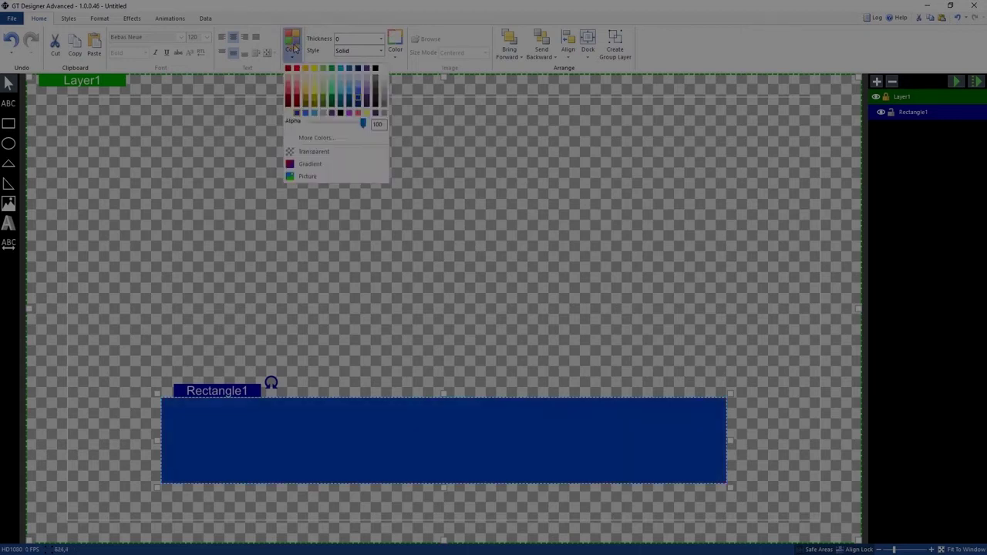
{"action": "left_click", "coordinate": [365, 164]}
{"action": "double_click", "coordinate": [485, 294]}
{"action": "left_click", "coordinate": [592, 275]}
{"action": "left_click", "coordinate": [510, 292]}
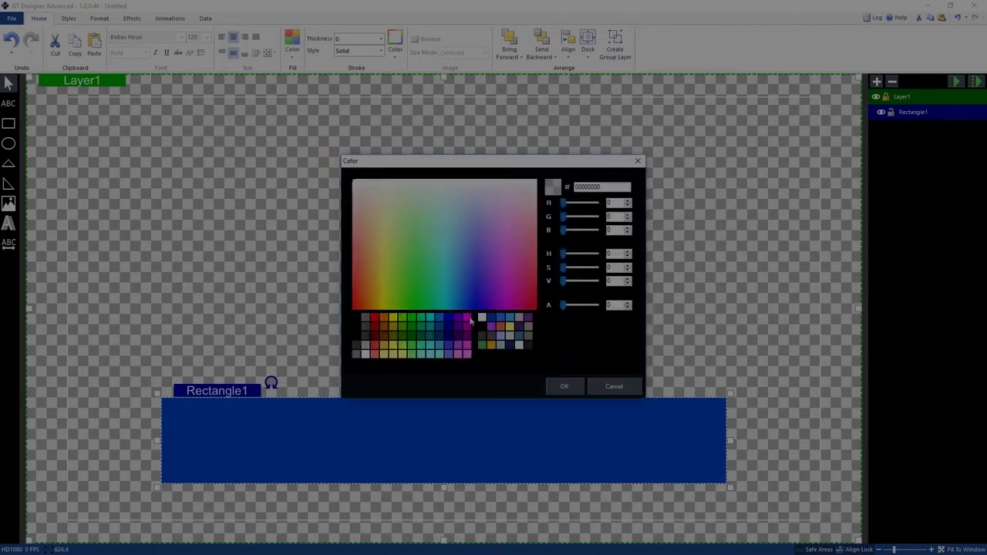
{"action": "left_click", "coordinate": [509, 317]}
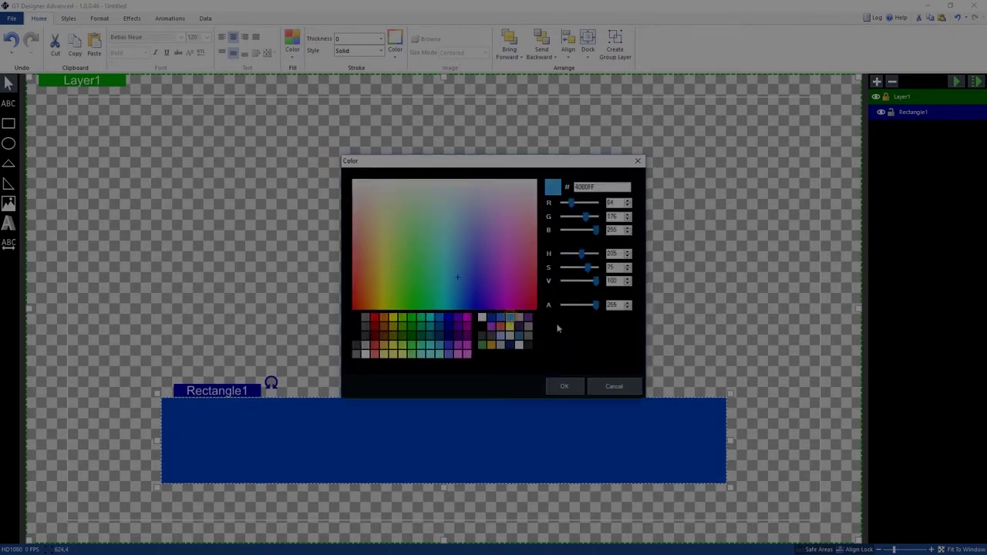
{"action": "left_click", "coordinate": [564, 386]}
{"action": "left_click", "coordinate": [576, 300]}
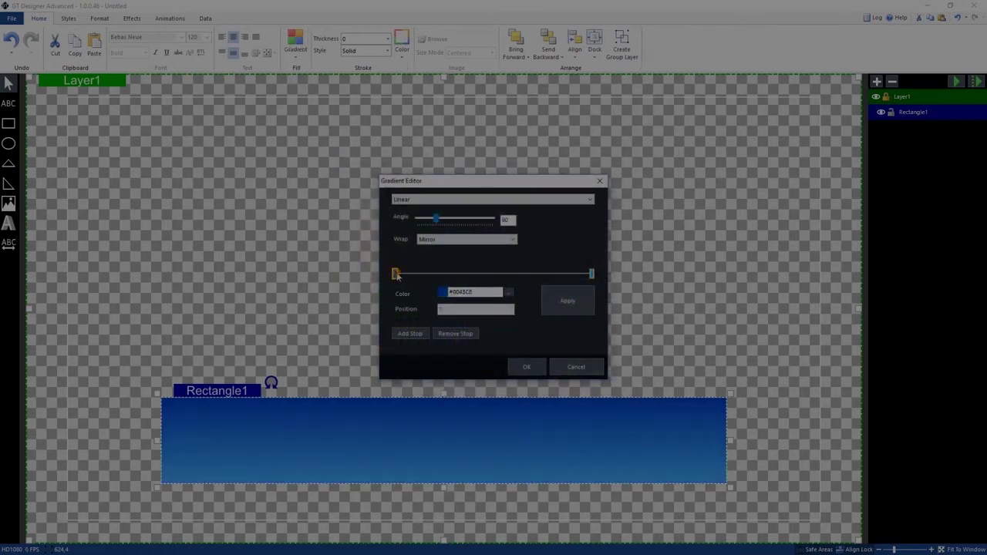
Try adding two extra stops to the gradient and remove them again
{"action": "left_click", "coordinate": [415, 333]}
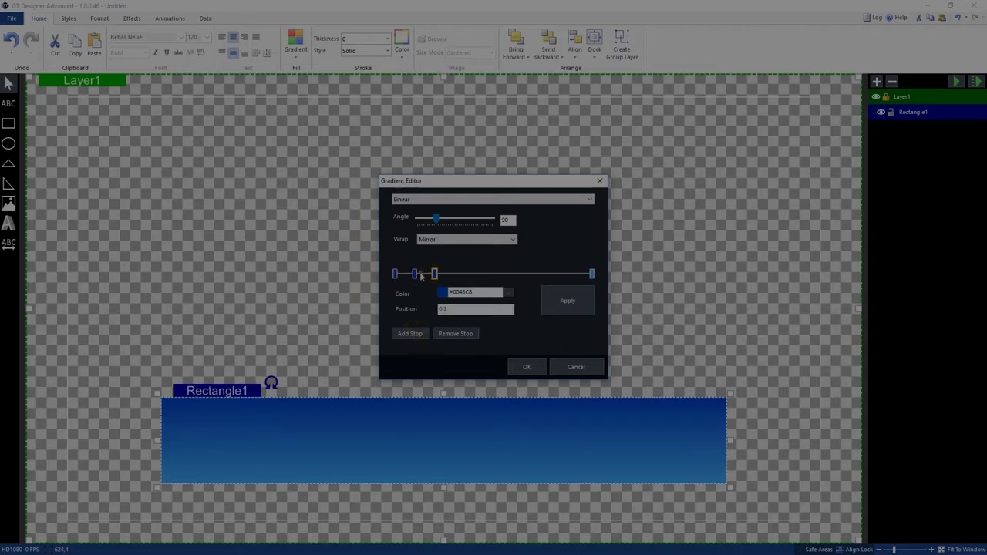
{"action": "left_click_drag", "start_coordinate": [433, 273], "coordinate": [453, 276]}
{"action": "left_click", "coordinate": [455, 333]}
{"action": "left_click", "coordinate": [415, 274]}
{"action": "left_click", "coordinate": [455, 333]}
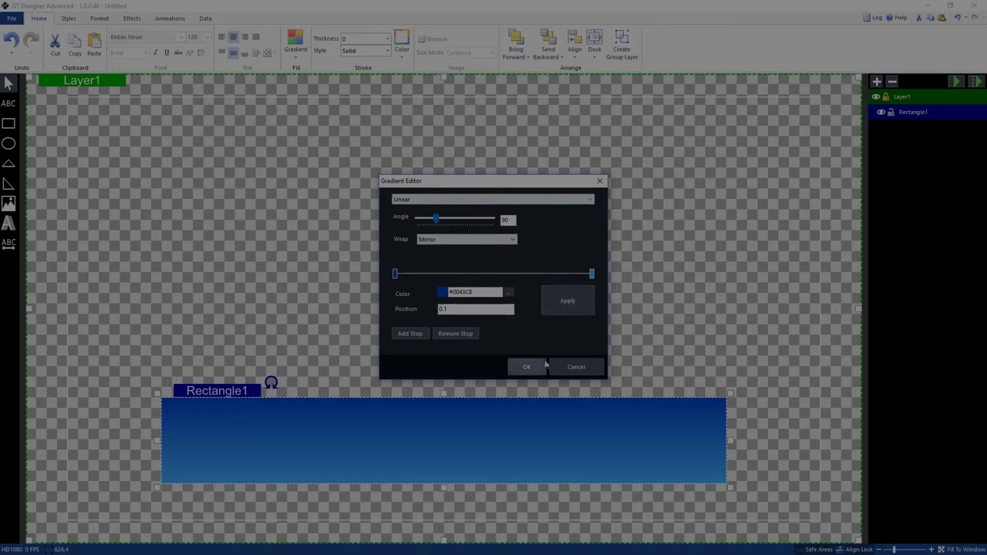
Accept the gradient and rename the rectangle's layer to Blue Rect
{"action": "left_click", "coordinate": [528, 367]}
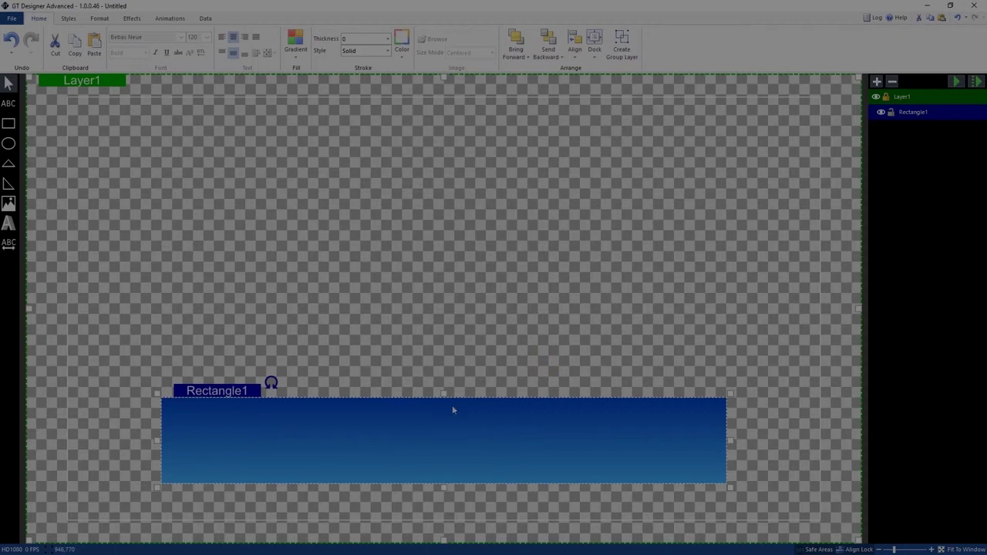
{"action": "double_click", "coordinate": [906, 114]}
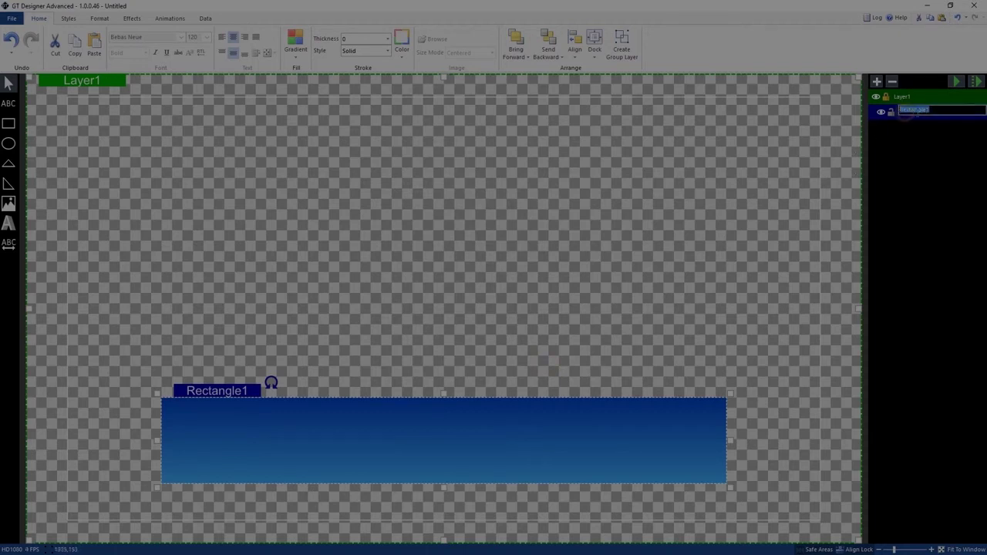
{"action": "type", "text": "Blue Rect"}
{"action": "key", "text": "Return"}
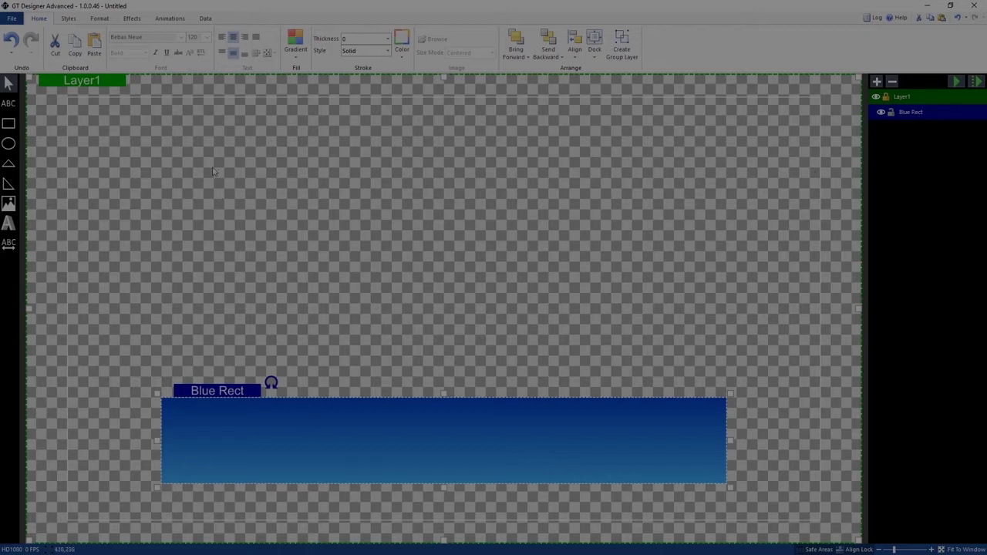
Try out the skew effect on the blue rectangle and reset it
{"action": "left_click", "coordinate": [130, 19]}
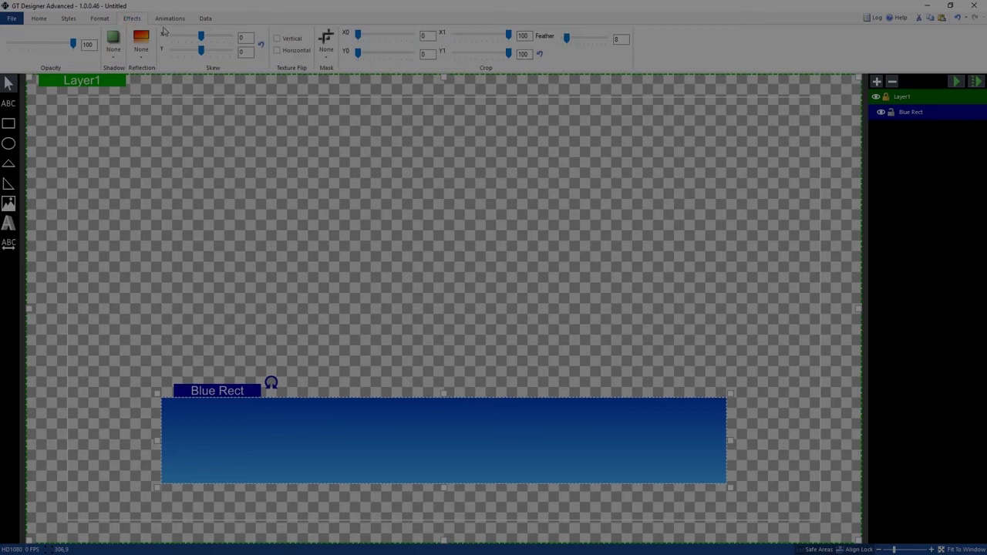
{"action": "mouse_move", "coordinate": [206, 38]}
{"action": "left_mouse_down"}
{"action": "mouse_move", "coordinate": [216, 37]}
{"action": "mouse_move", "coordinate": [200, 50]}
{"action": "left_mouse_up"}
{"action": "left_click", "coordinate": [260, 45]}
Round the blue rectangle's corners with an X and Y radius of 40
{"action": "left_click", "coordinate": [99, 17]}
{"action": "left_click", "coordinate": [162, 34]}
{"action": "type", "text": "40"}
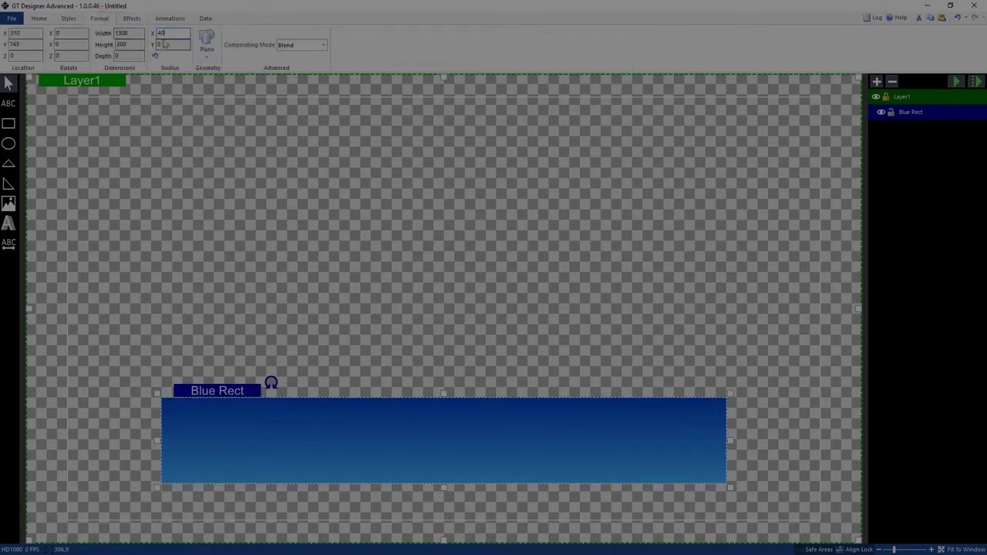
{"action": "left_click", "coordinate": [166, 44]}
{"action": "type", "text": "40"}
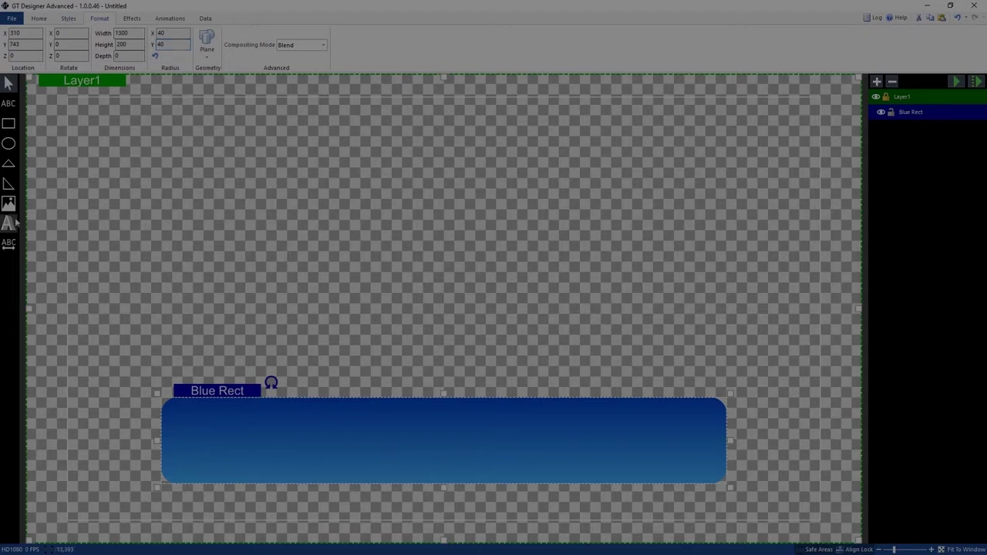
Add a text block about 1138 by 160 over the blue rectangle and align it to the horizontal center of the canvas
{"action": "left_click", "coordinate": [15, 112]}
{"action": "left_click_drag", "start_coordinate": [193, 403], "coordinate": [695, 480]}
{"action": "right_click", "coordinate": [501, 428]}
{"action": "mouse_move", "coordinate": [582, 524]}
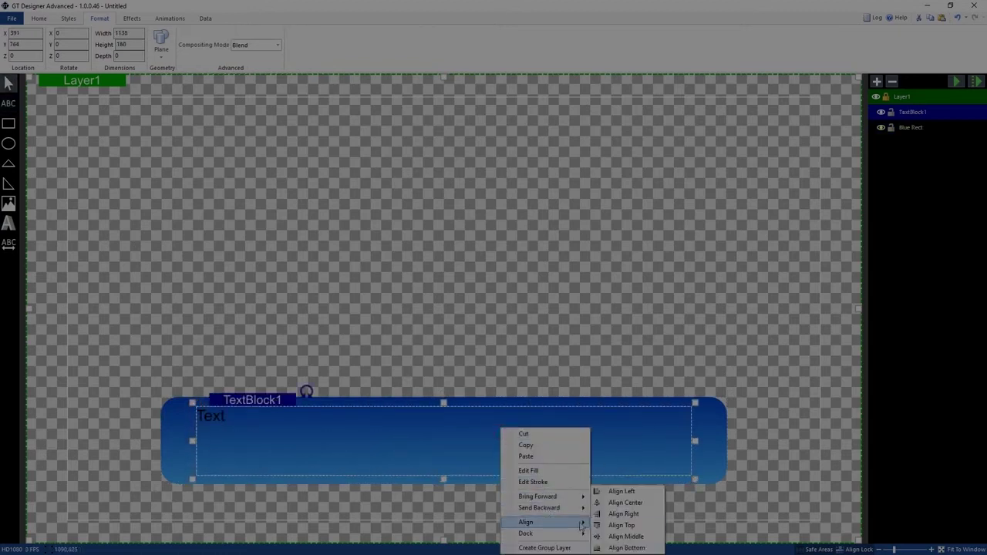
{"action": "left_click", "coordinate": [624, 511]}
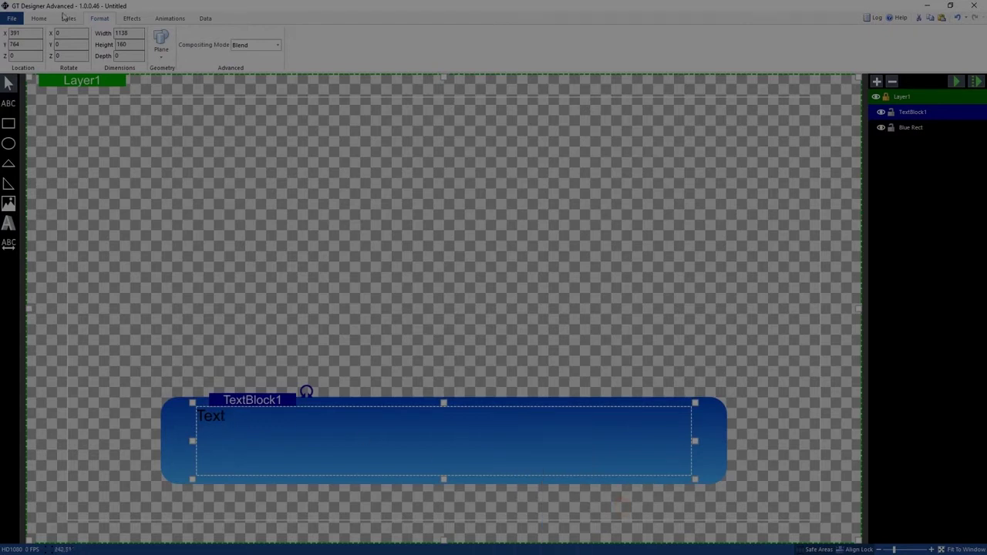
Set the text block's font to Bebas Neue in Bold
{"action": "left_click", "coordinate": [40, 19]}
{"action": "left_click", "coordinate": [182, 37]}
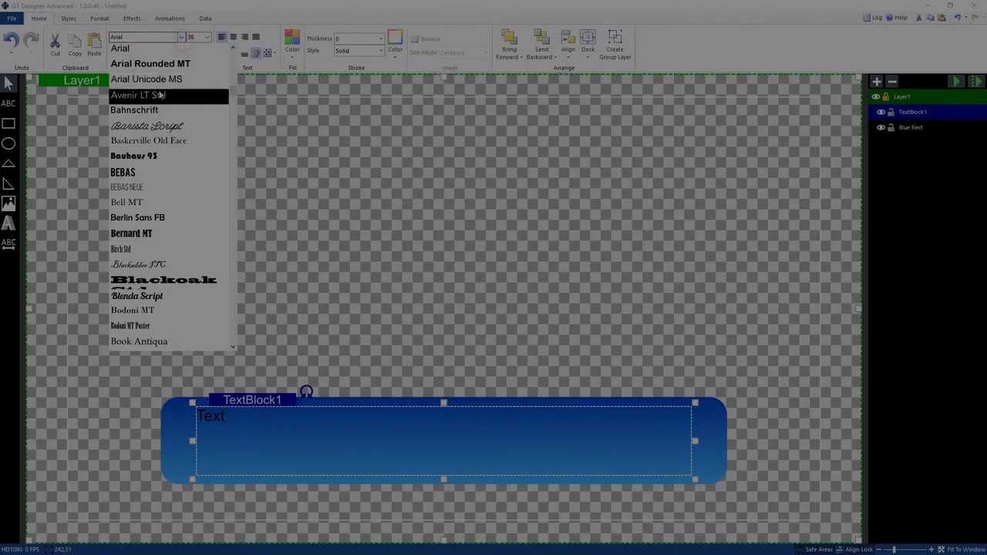
{"action": "left_click", "coordinate": [166, 188]}
{"action": "left_click", "coordinate": [147, 54]}
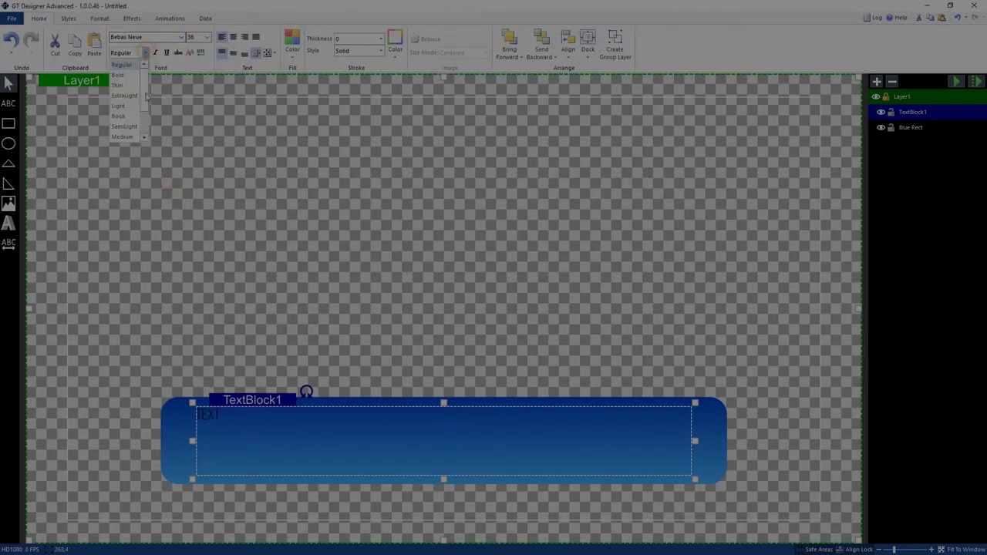
{"action": "left_click", "coordinate": [124, 76]}
Center the text horizontally and vertically within its block and set the font size to 120
{"action": "left_click", "coordinate": [233, 36]}
{"action": "left_click", "coordinate": [233, 52]}
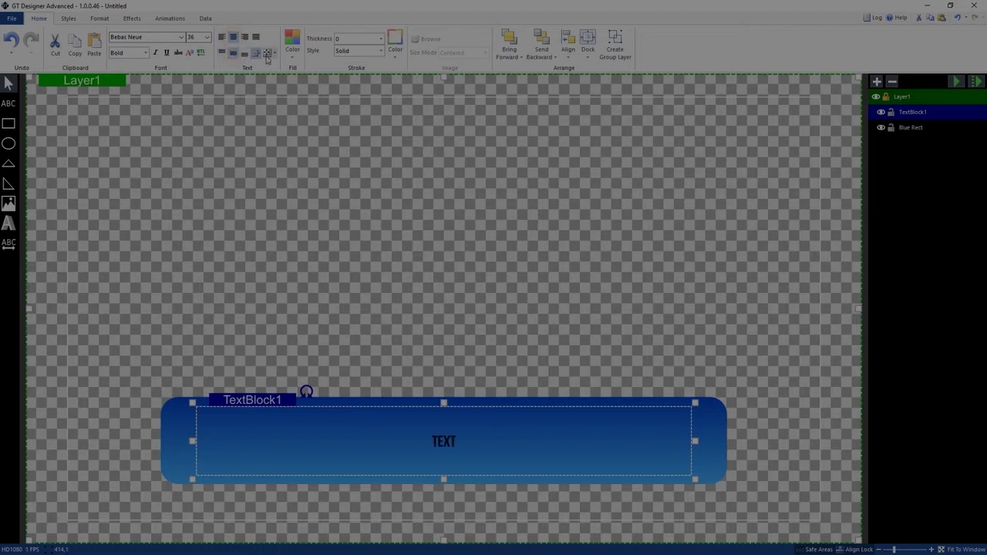
{"action": "left_click", "coordinate": [207, 37]}
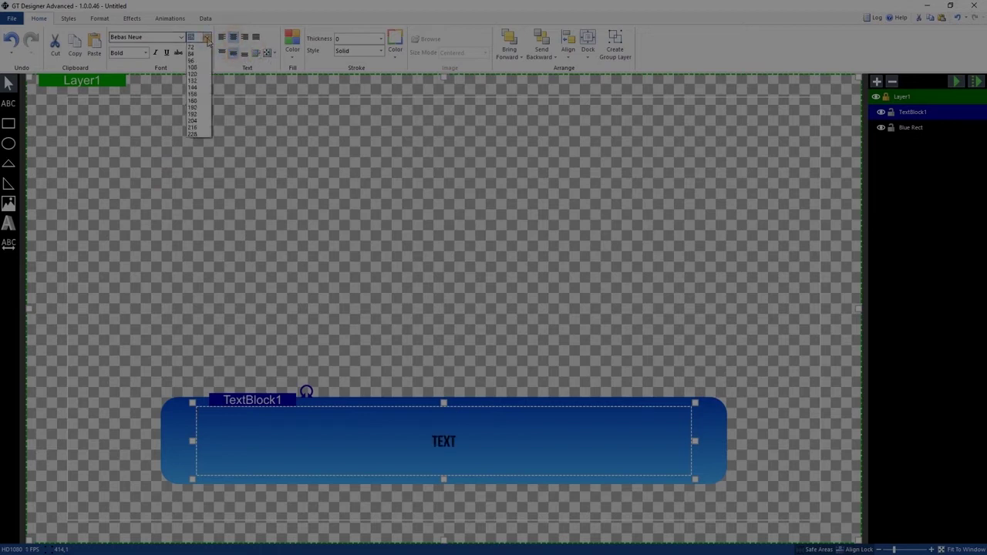
{"action": "left_click", "coordinate": [199, 183]}
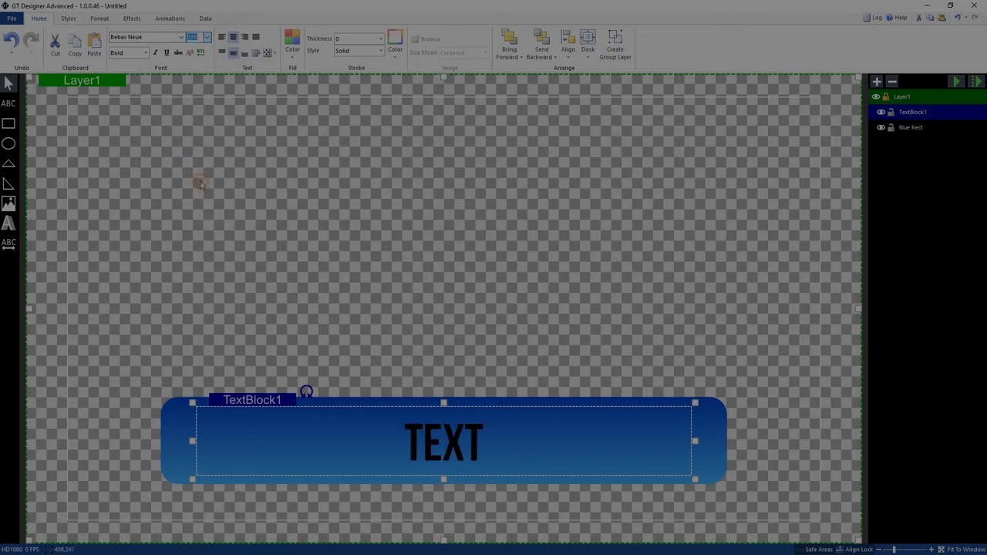
Color the text white and replace the placeholder wording with the person's first name
{"action": "left_click", "coordinate": [292, 44]}
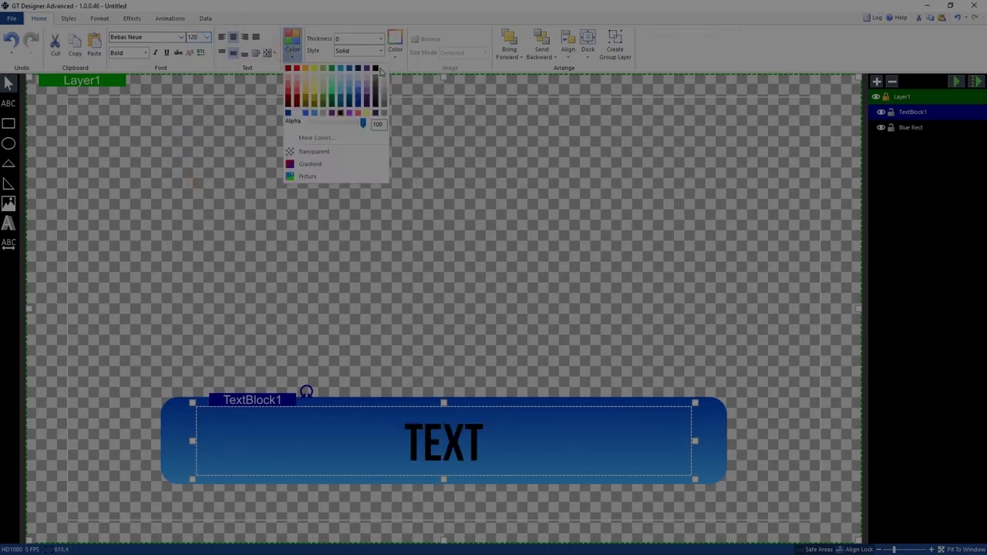
{"action": "left_click", "coordinate": [384, 69]}
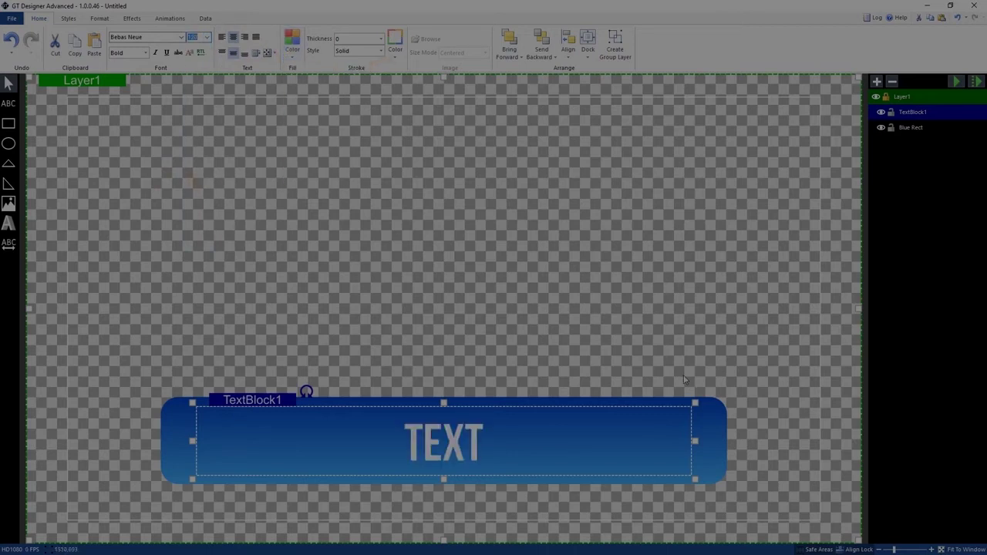
{"action": "double_click", "coordinate": [468, 444]}
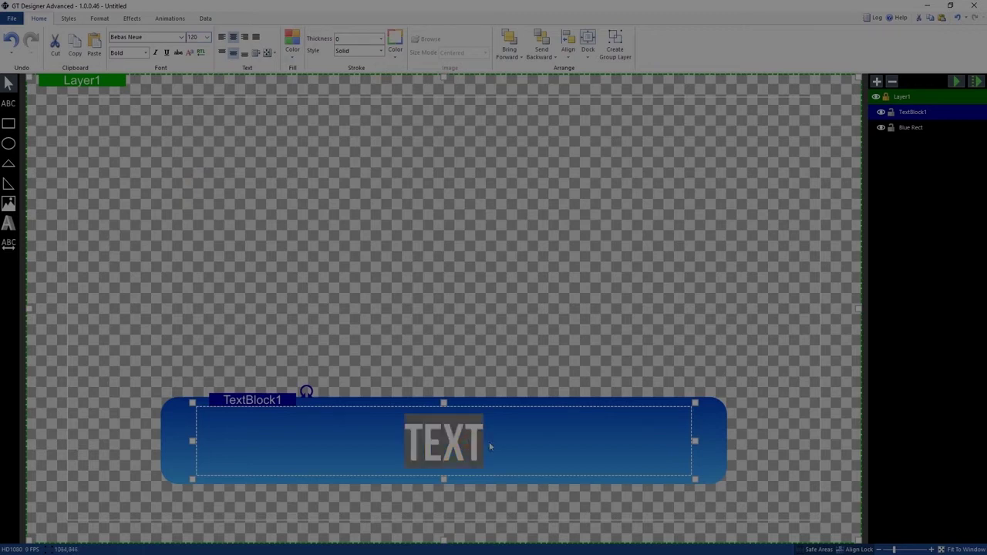
{"action": "type", "text": "TIM"}
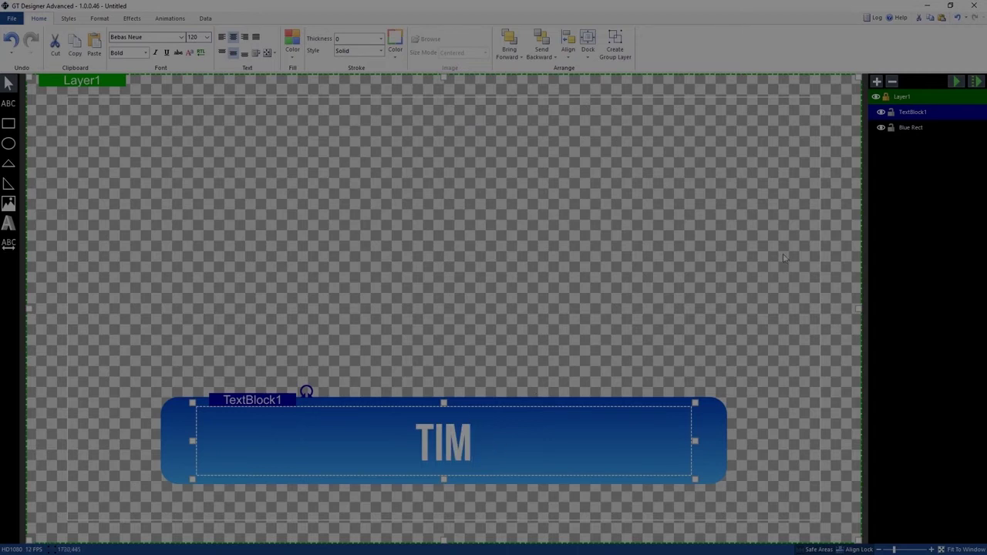
Rename the text block as Name and move it slightly lower on the blue bar
{"action": "double_click", "coordinate": [911, 113]}
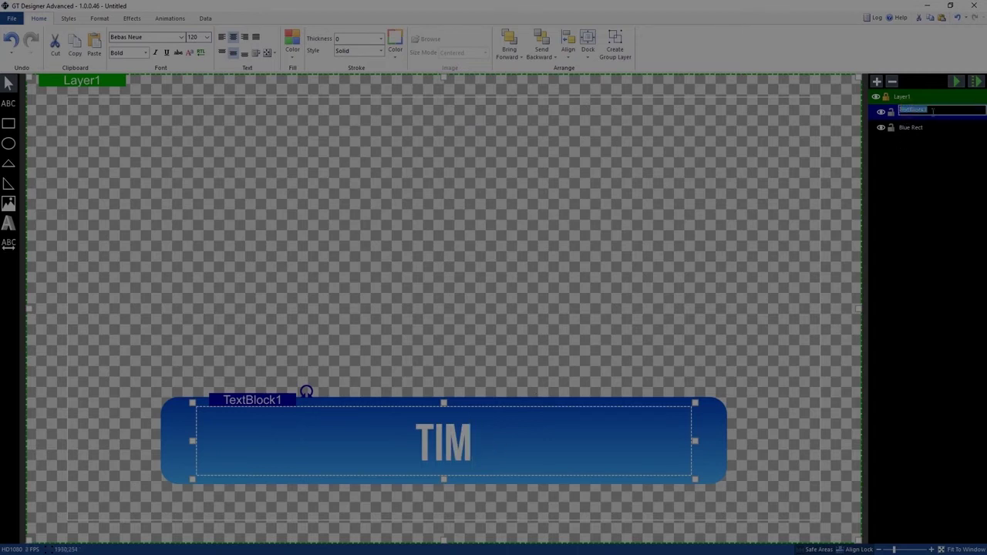
{"action": "type", "text": "Name"}
{"action": "key", "text": "Return"}
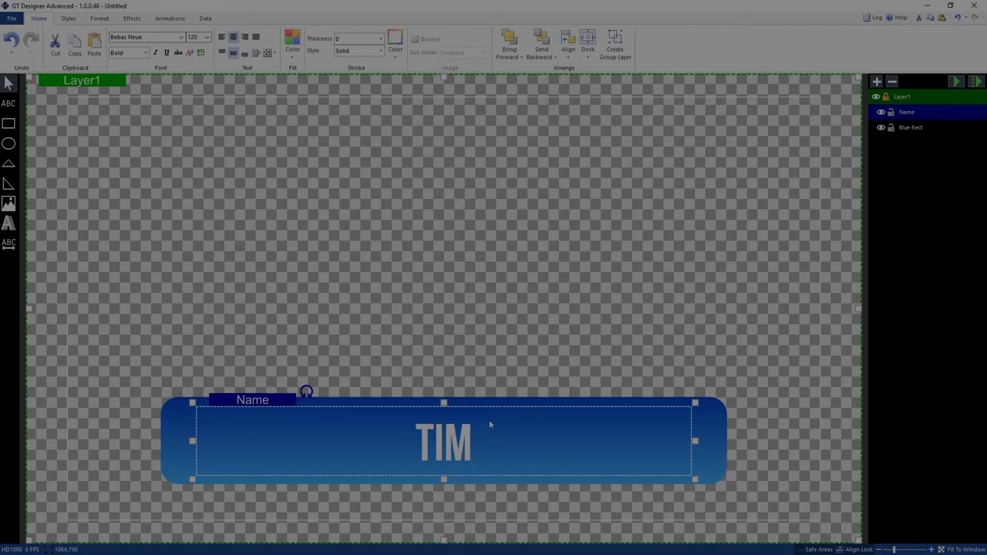
{"action": "mouse_move", "coordinate": [280, 399]}
{"action": "left_mouse_down"}
{"action": "mouse_move", "coordinate": [278, 373]}
{"action": "mouse_move", "coordinate": [305, 382]}
{"action": "mouse_move", "coordinate": [298, 404]}
{"action": "mouse_move", "coordinate": [272, 403]}
{"action": "left_mouse_up"}
{"action": "mouse_move", "coordinate": [276, 401]}
{"action": "left_mouse_down"}
{"action": "mouse_move", "coordinate": [286, 390]}
{"action": "mouse_move", "coordinate": [278, 403]}
{"action": "left_mouse_up"}
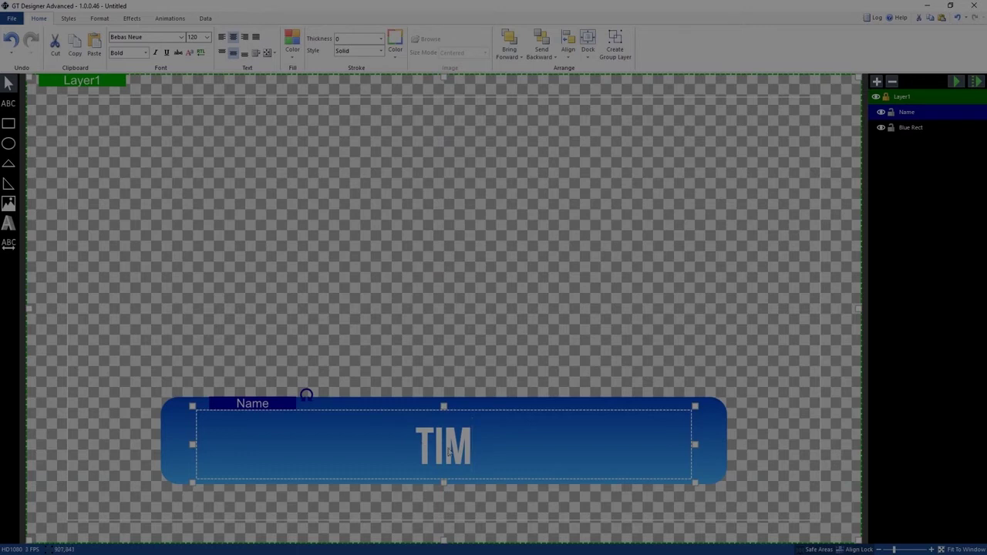
Combine the Name text and the Blue Rect into a new group layer
{"action": "left_click", "coordinate": [918, 130], "text": "ctrl"}
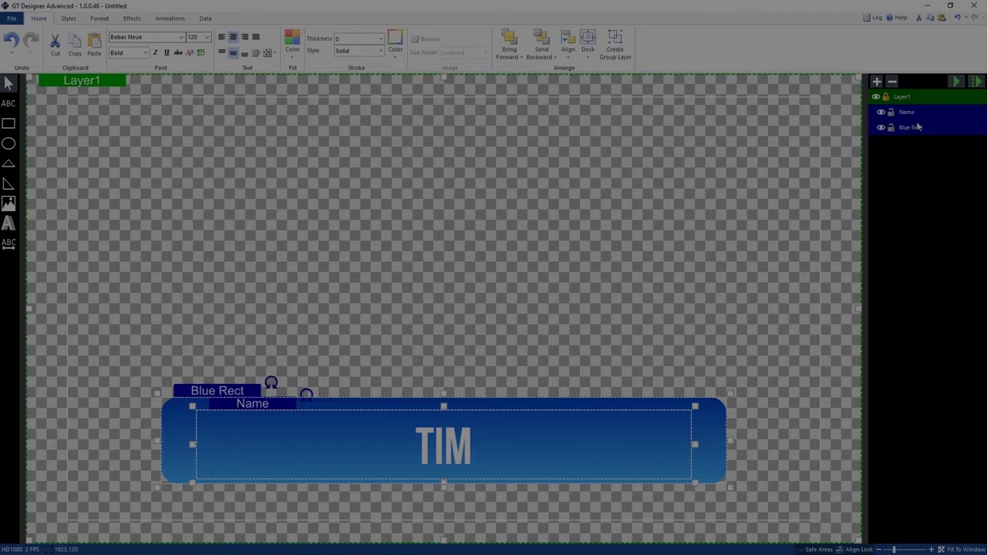
{"action": "right_click", "coordinate": [915, 123]}
{"action": "left_click", "coordinate": [942, 243]}
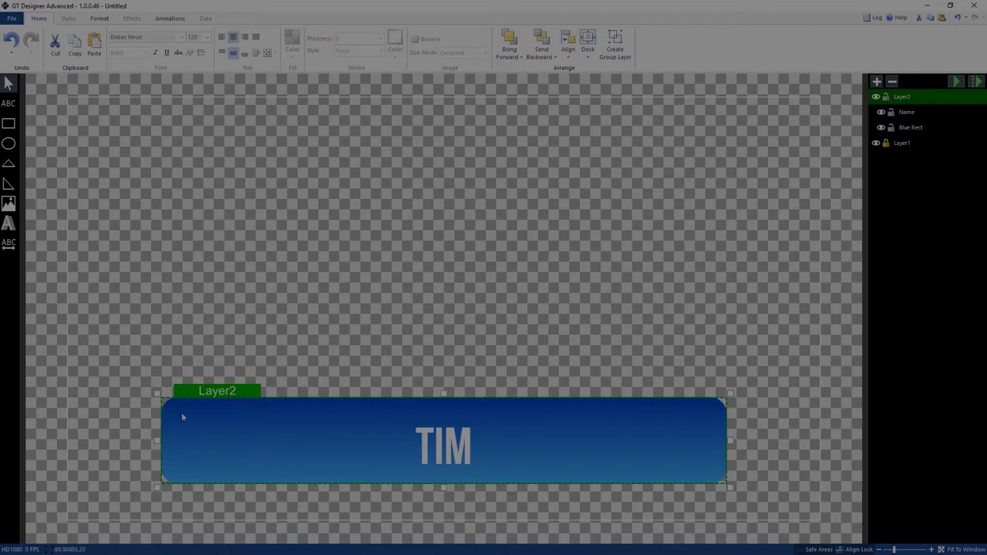
Shift the Name text off-center, and align it to the center and middle of its group layer
{"action": "mouse_move", "coordinate": [446, 459]}
{"action": "left_mouse_down"}
{"action": "mouse_move", "coordinate": [453, 458]}
{"action": "mouse_move", "coordinate": [437, 454]}
{"action": "left_mouse_up"}
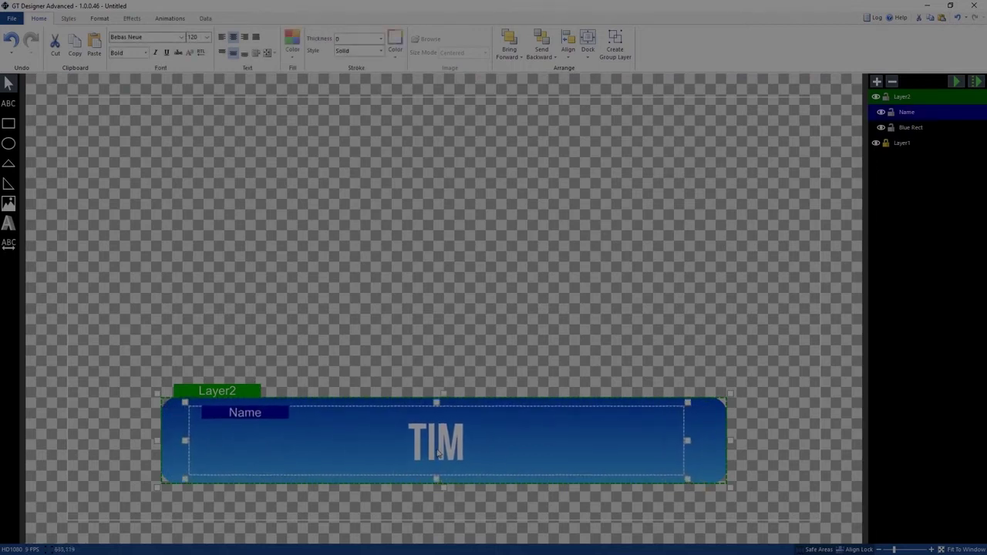
{"action": "right_click", "coordinate": [448, 430]}
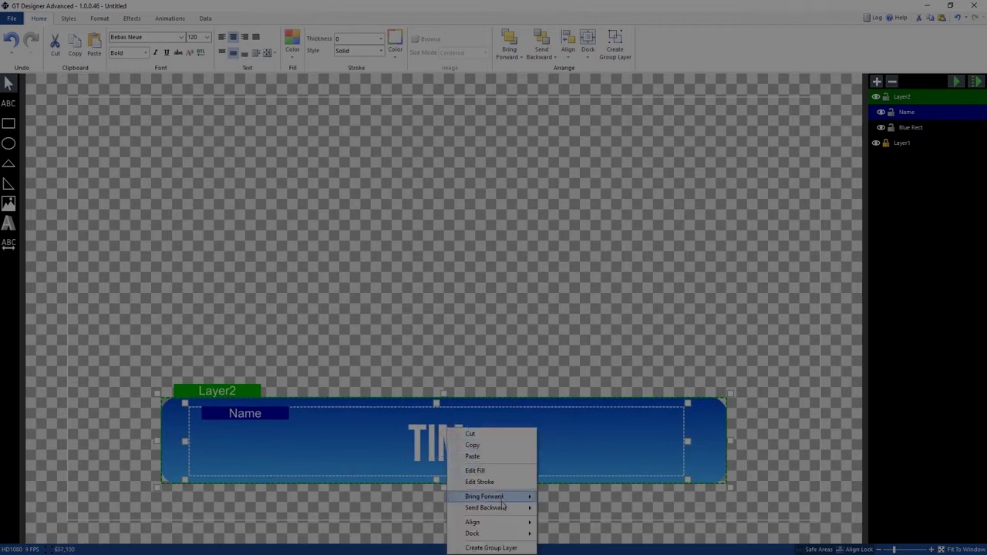
{"action": "left_click", "coordinate": [578, 501]}
{"action": "right_click", "coordinate": [446, 425]}
{"action": "mouse_move", "coordinate": [506, 520]}
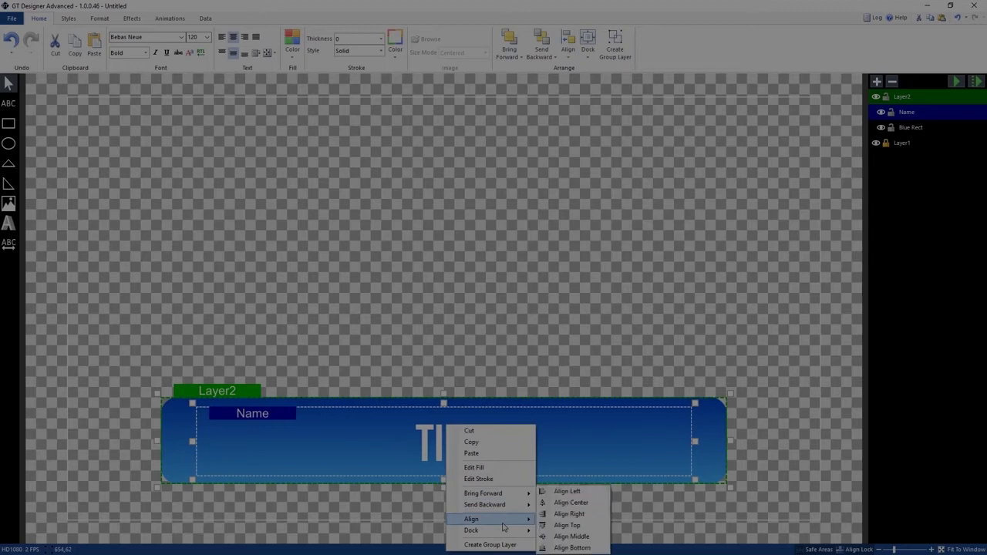
{"action": "left_click", "coordinate": [571, 536]}
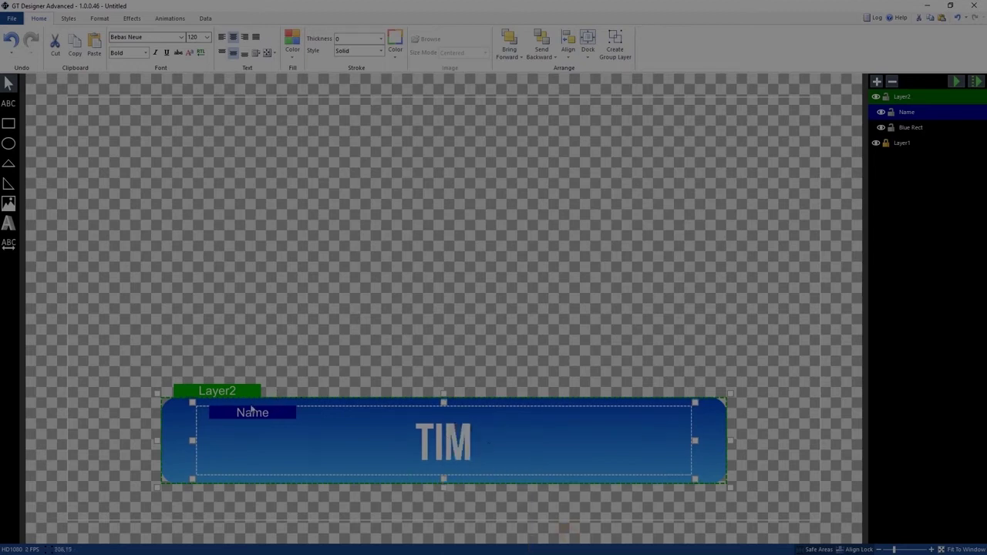
{"action": "left_click", "coordinate": [912, 145]}
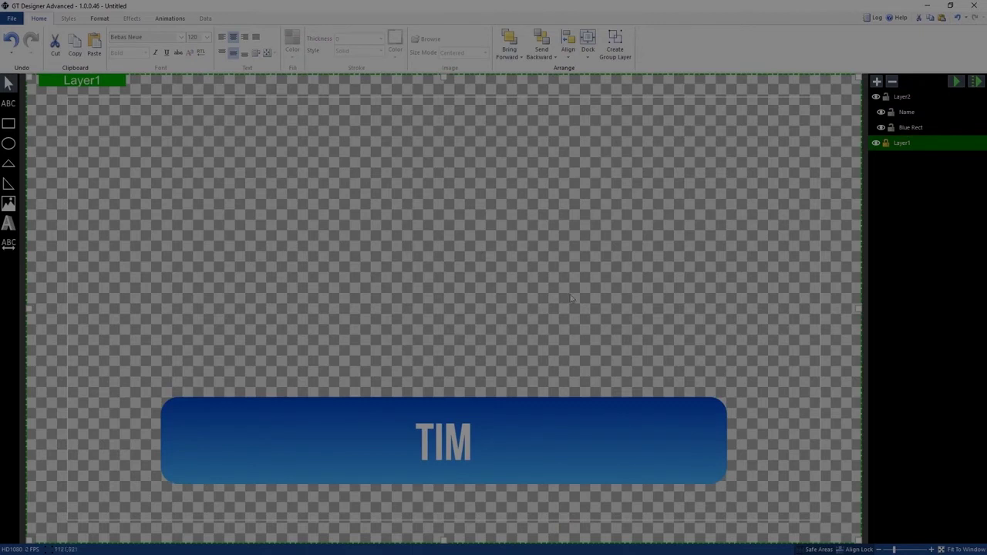
{"action": "left_click", "coordinate": [899, 98]}
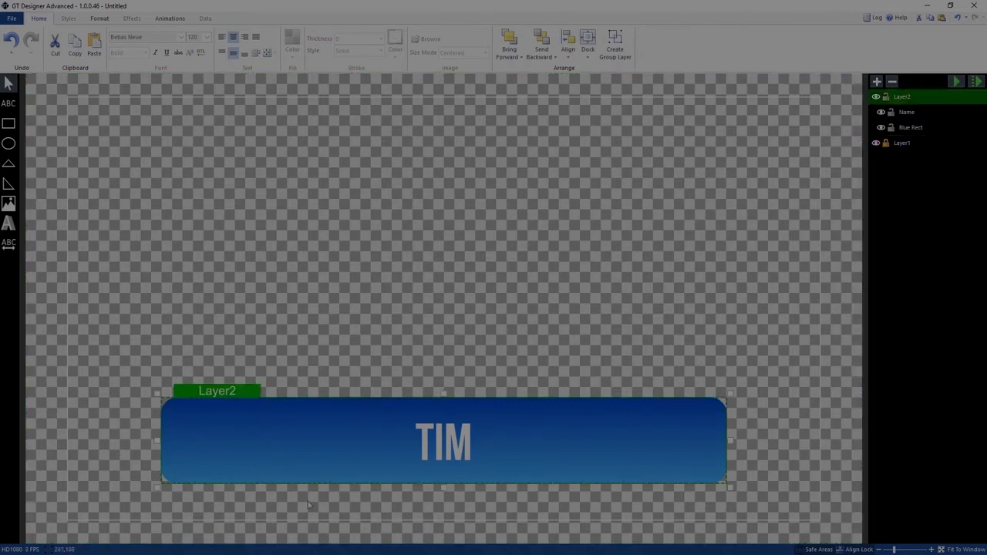
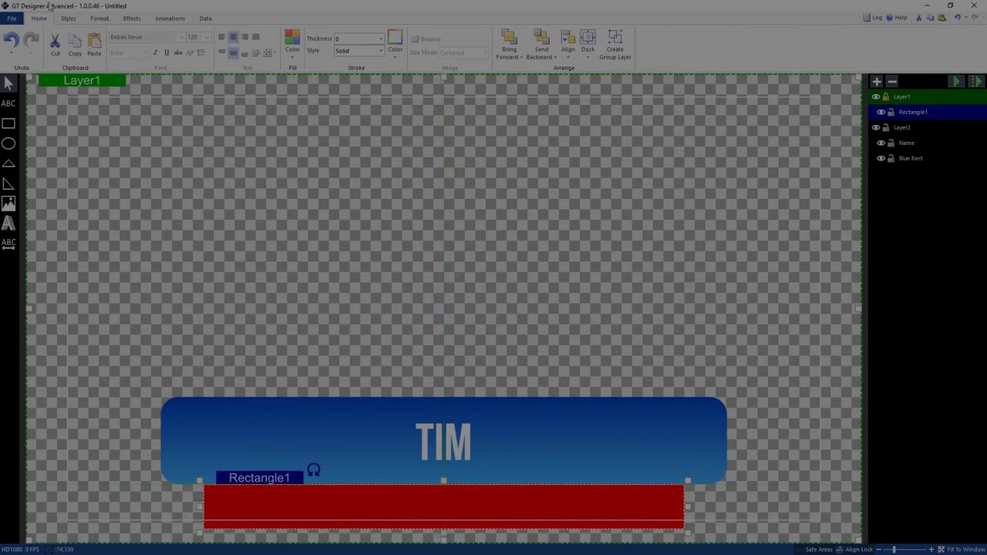
Set the red rectangle's height to 100 and keep it flush beneath the blue bar
{"action": "left_click", "coordinate": [99, 18]}
{"action": "double_click", "coordinate": [128, 45]}
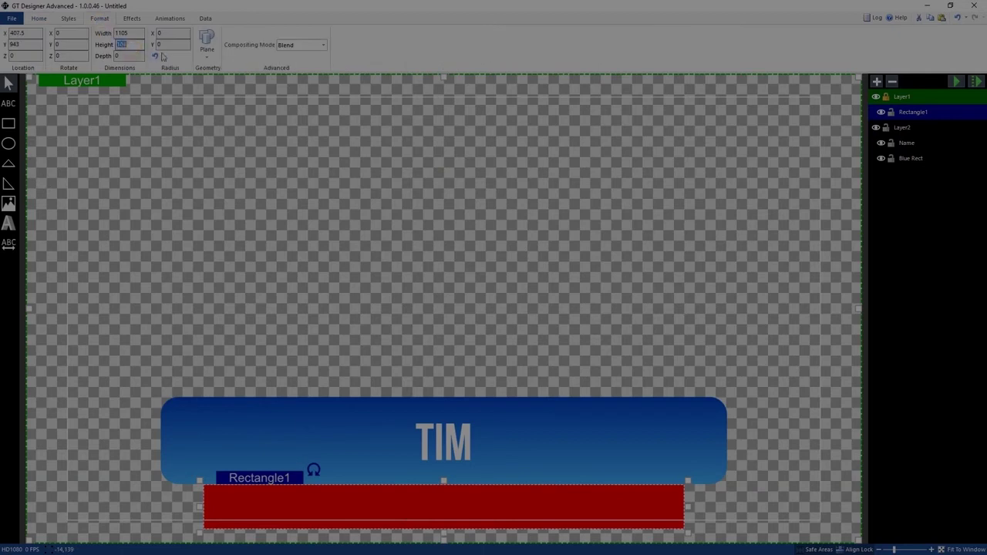
{"action": "type", "text": "100"}
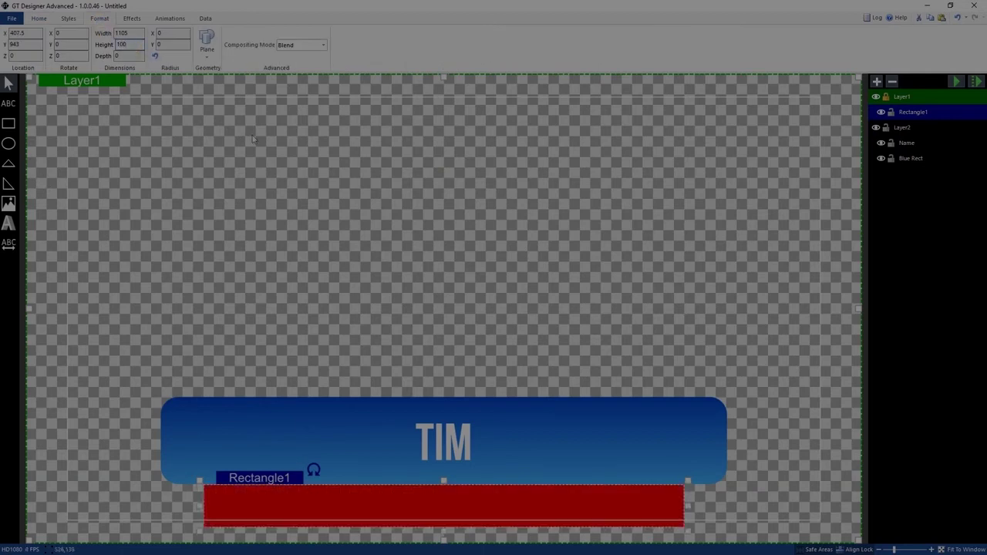
{"action": "left_click_drag", "start_coordinate": [463, 498], "coordinate": [465, 494]}
{"action": "left_click_drag", "start_coordinate": [466, 490], "coordinate": [466, 494]}
Fill the red rectangle below the bar with light blue
{"action": "right_click", "coordinate": [487, 508]}
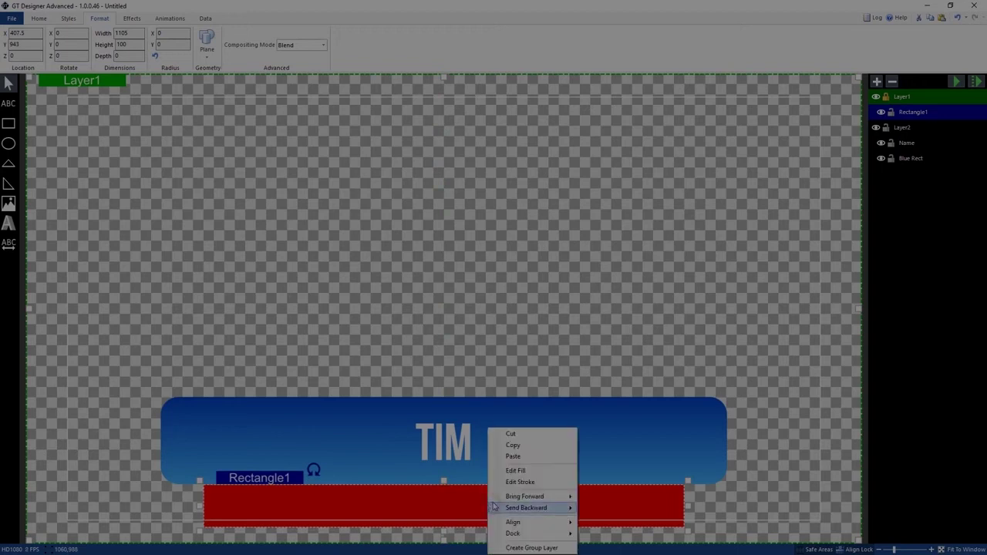
{"action": "left_click", "coordinate": [500, 469]}
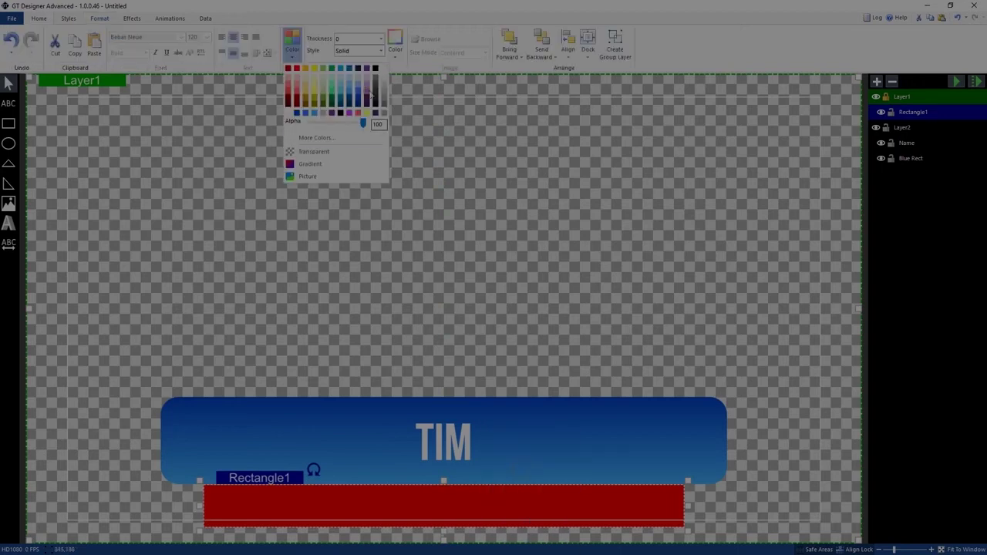
{"action": "left_click", "coordinate": [314, 113]}
Change the fill of the rectangle below the blue bar to white
{"action": "right_click", "coordinate": [493, 500]}
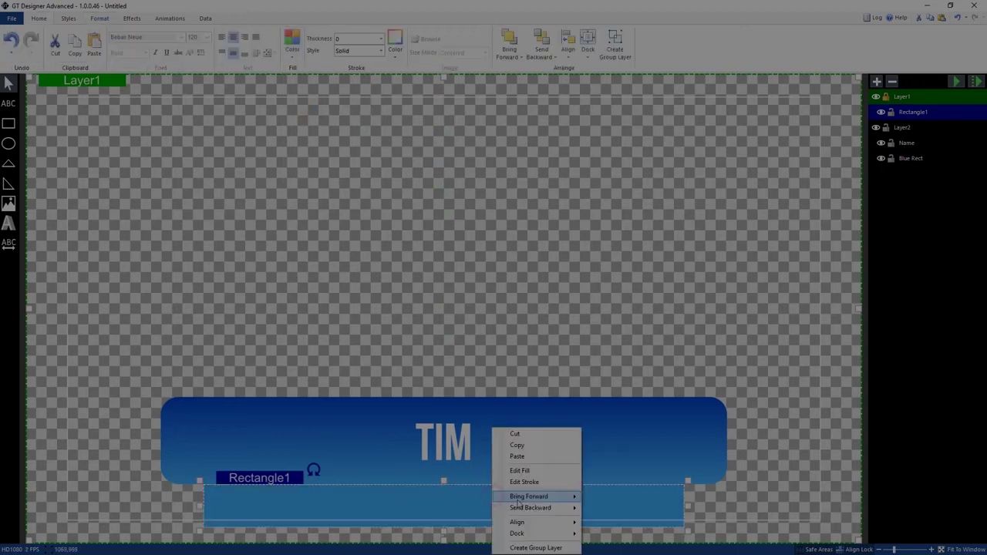
{"action": "left_click", "coordinate": [533, 485]}
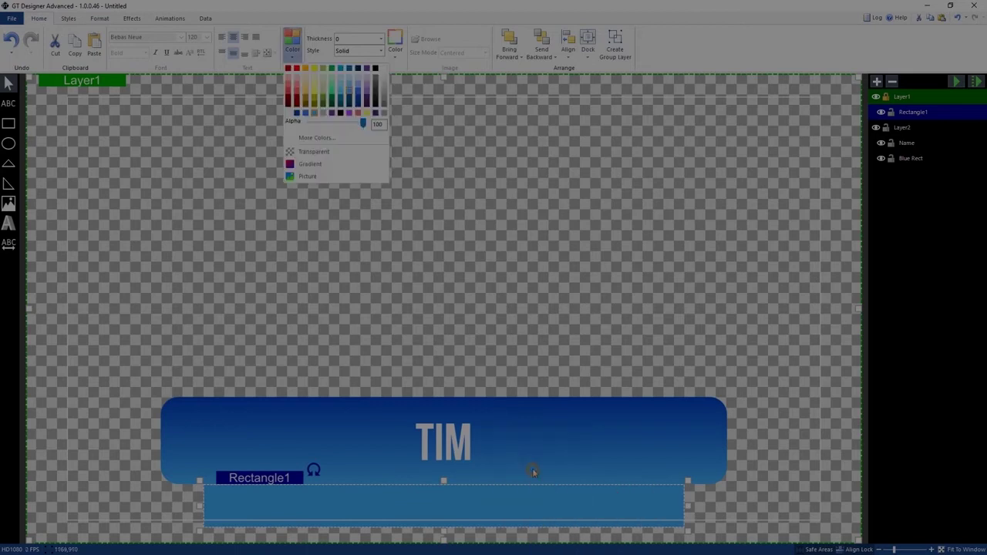
{"action": "left_click", "coordinate": [386, 72]}
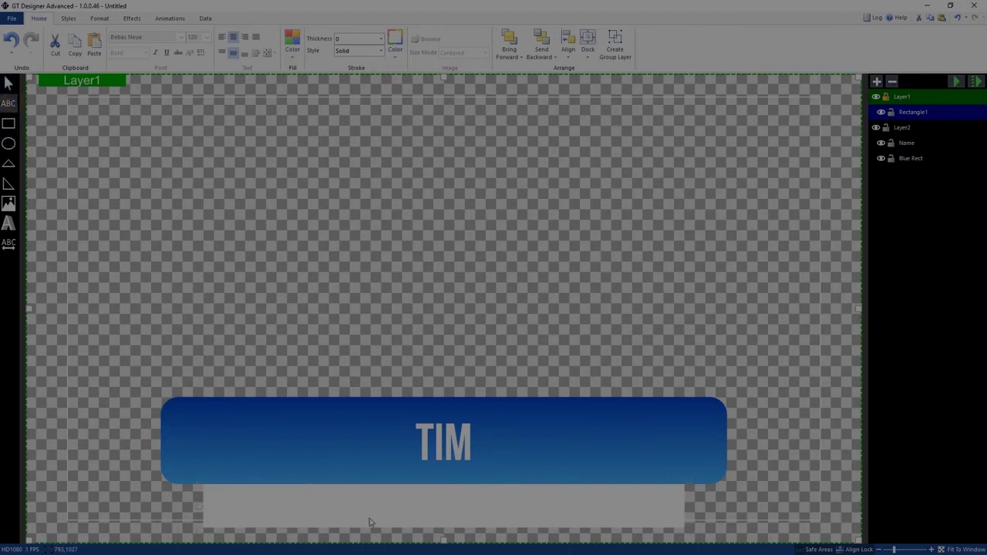
Add a text block over the white rectangle and align it to the horizontal center of the canvas
{"action": "left_click", "coordinate": [256, 491]}
{"action": "left_click_drag", "start_coordinate": [546, 518], "coordinate": [657, 525]}
{"action": "right_click", "coordinate": [539, 509]}
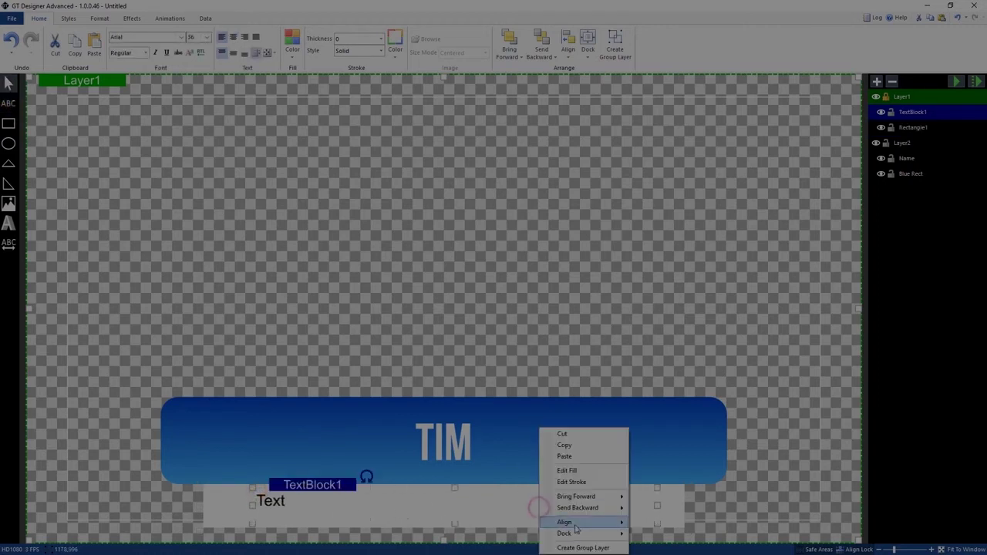
{"action": "mouse_move", "coordinate": [575, 526]}
{"action": "left_click", "coordinate": [669, 503]}
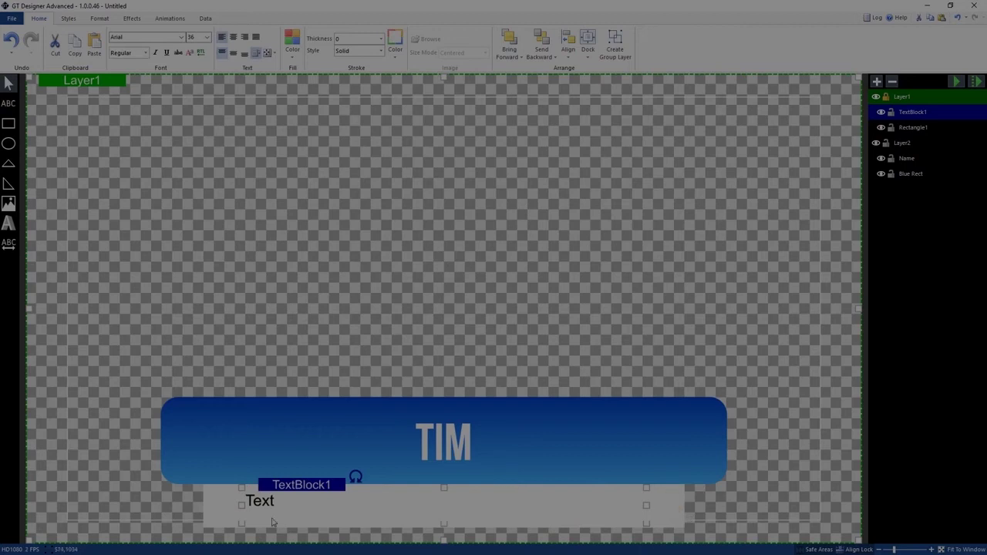
Set the new text block's font to Bebas Neue at size 72
{"action": "left_click", "coordinate": [182, 37]}
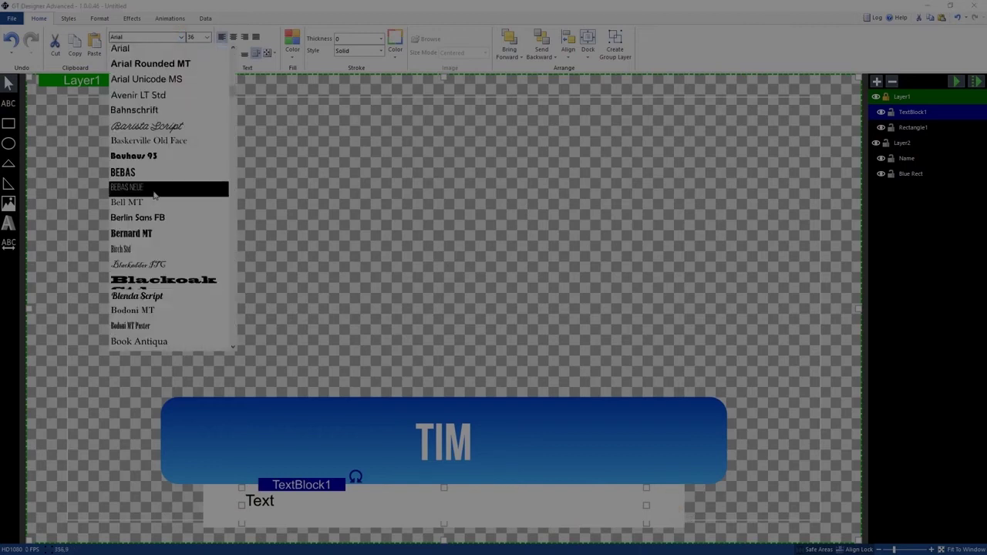
{"action": "left_click", "coordinate": [154, 188]}
{"action": "left_click", "coordinate": [207, 37]}
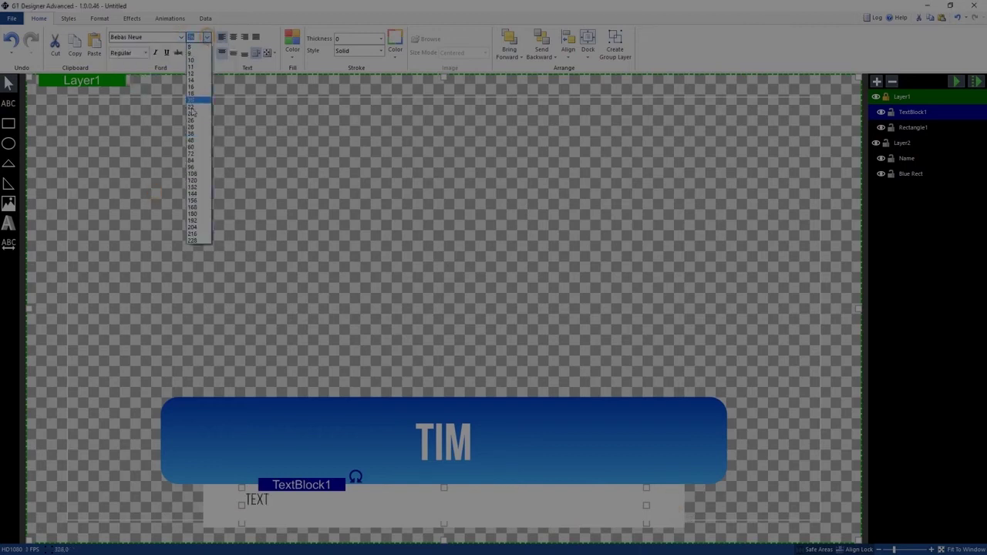
{"action": "left_click", "coordinate": [199, 158]}
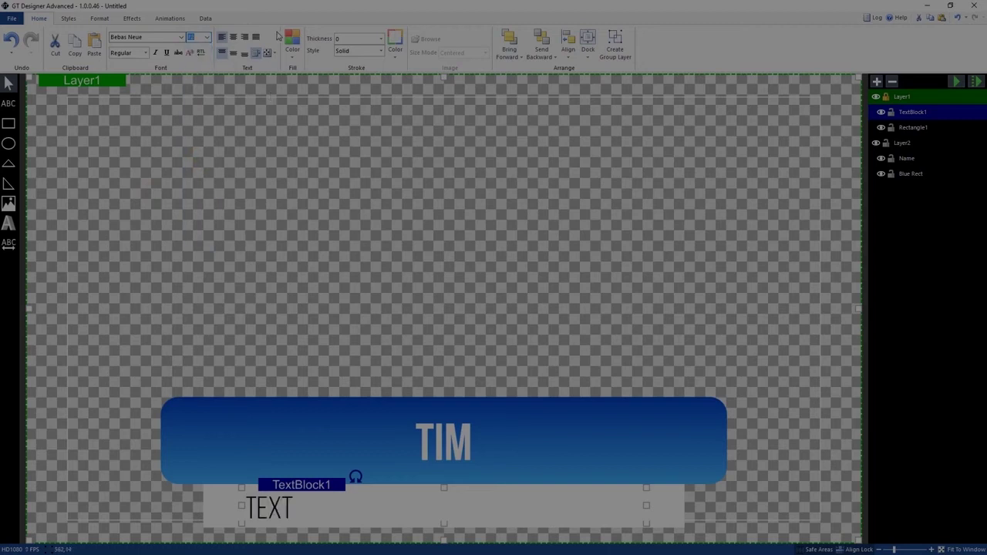
Color the text on the white rectangle light blue and make it bold
{"action": "left_click", "coordinate": [299, 54]}
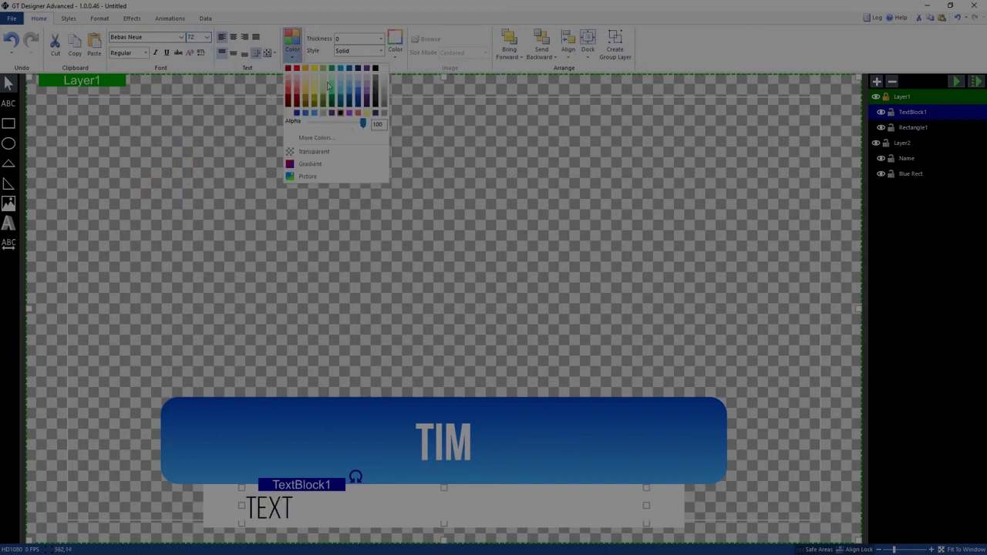
{"action": "left_click", "coordinate": [315, 116]}
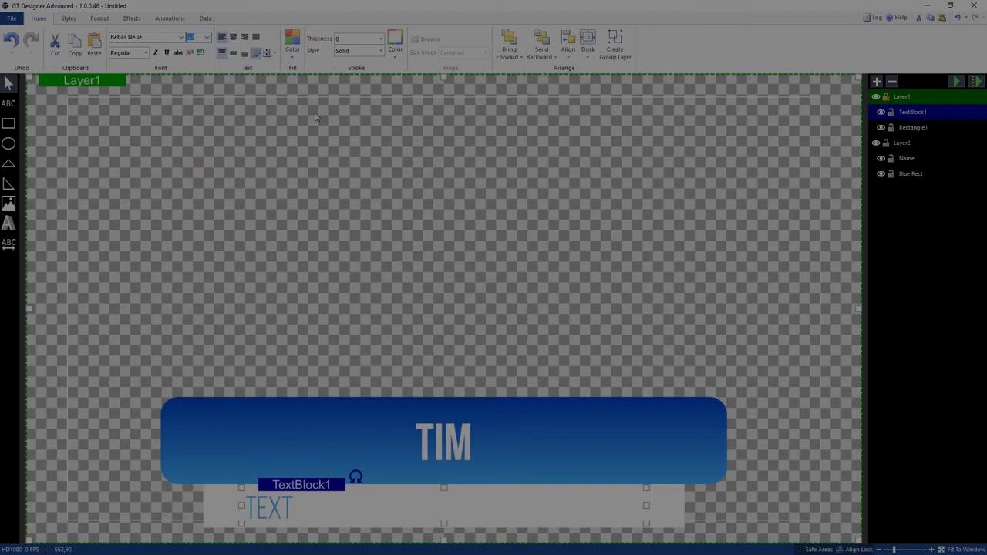
{"action": "left_click", "coordinate": [144, 52]}
{"action": "left_click", "coordinate": [124, 75]}
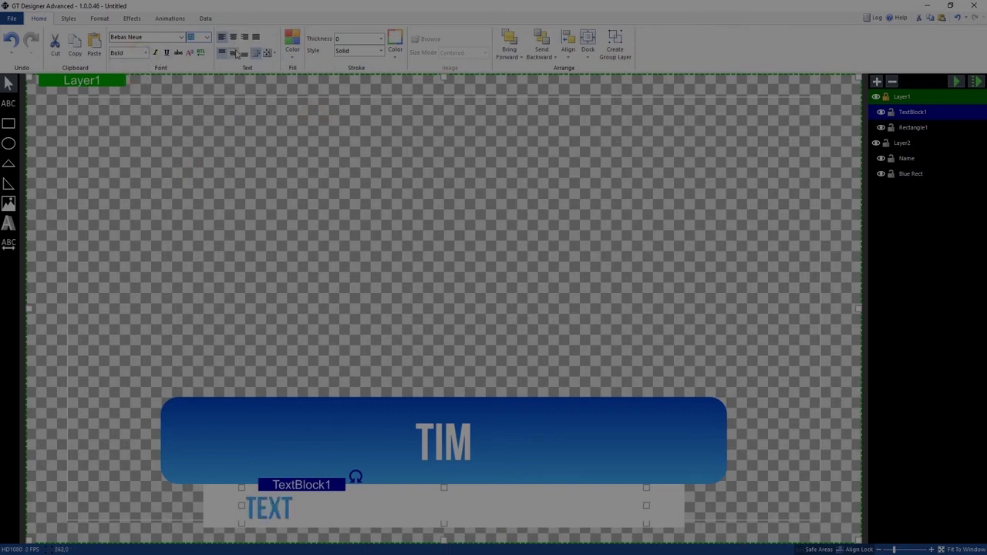
Center the text horizontally and vertically in its block and replace the placeholder with "ASSISTANT TO THE REGIONAL MANAGER"
{"action": "left_click", "coordinate": [233, 36]}
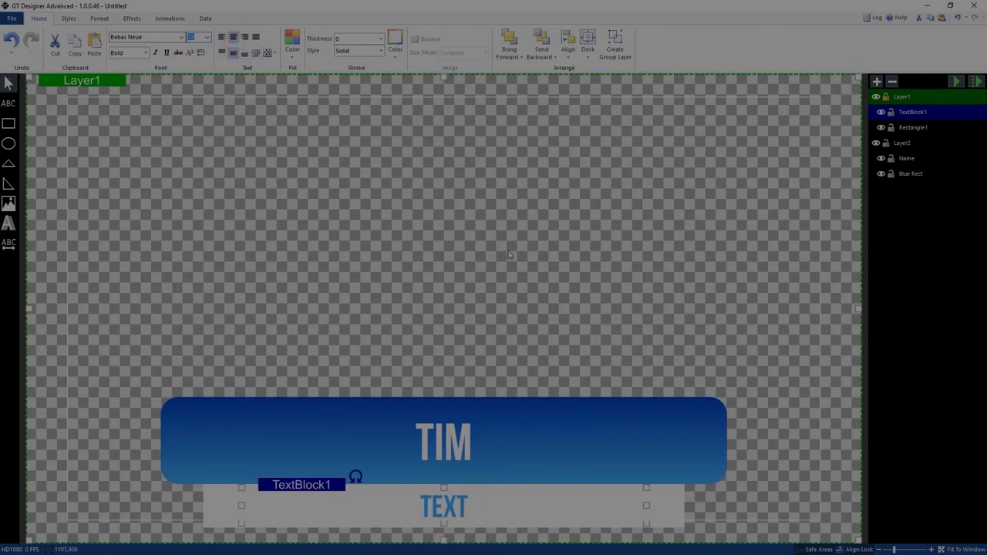
{"action": "double_click", "coordinate": [456, 505]}
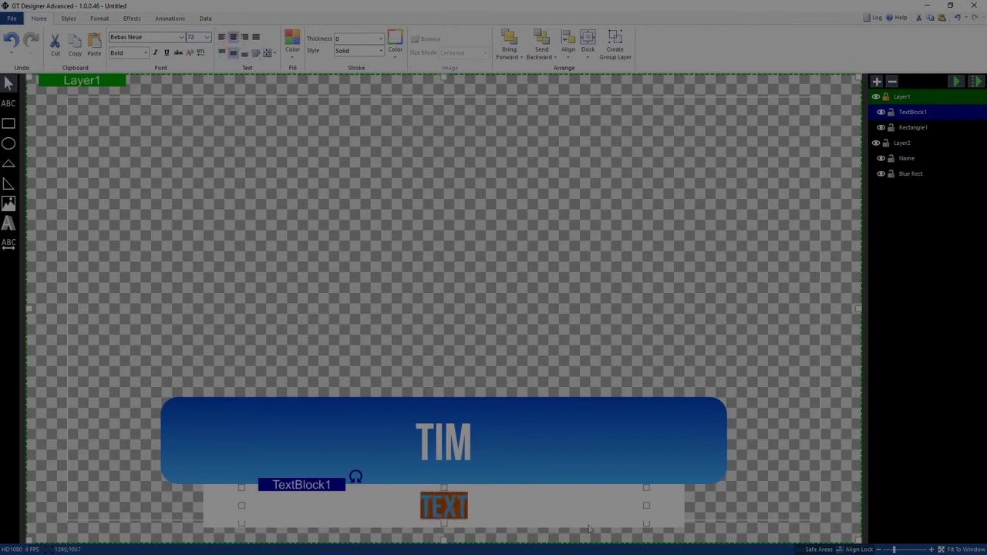
{"action": "type", "text": "ASSIS"}
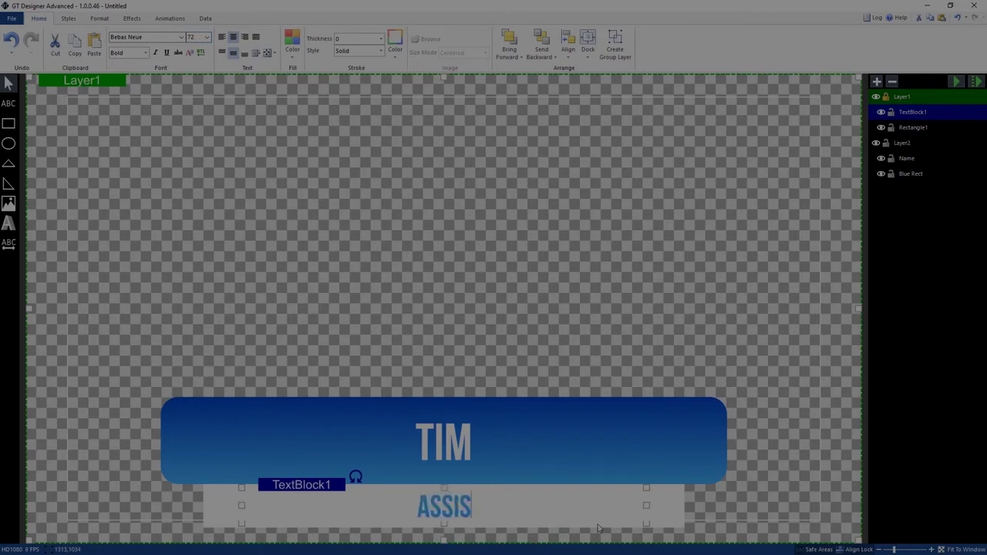
{"action": "type", "text": "TANT T"}
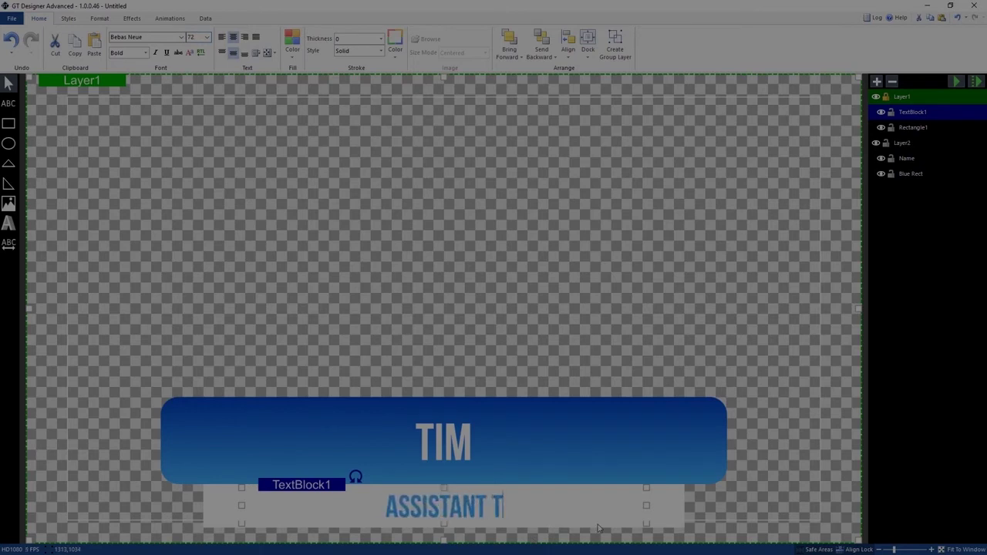
{"action": "type", "text": "O THE REGIONAL MANAGER"}
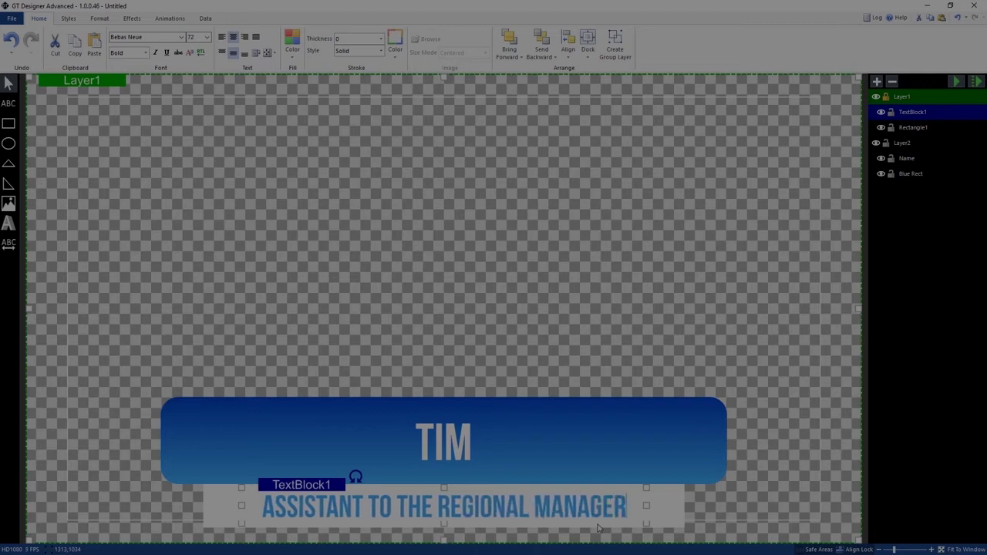
Rename the job title's text block as Title
{"action": "double_click", "coordinate": [913, 114]}
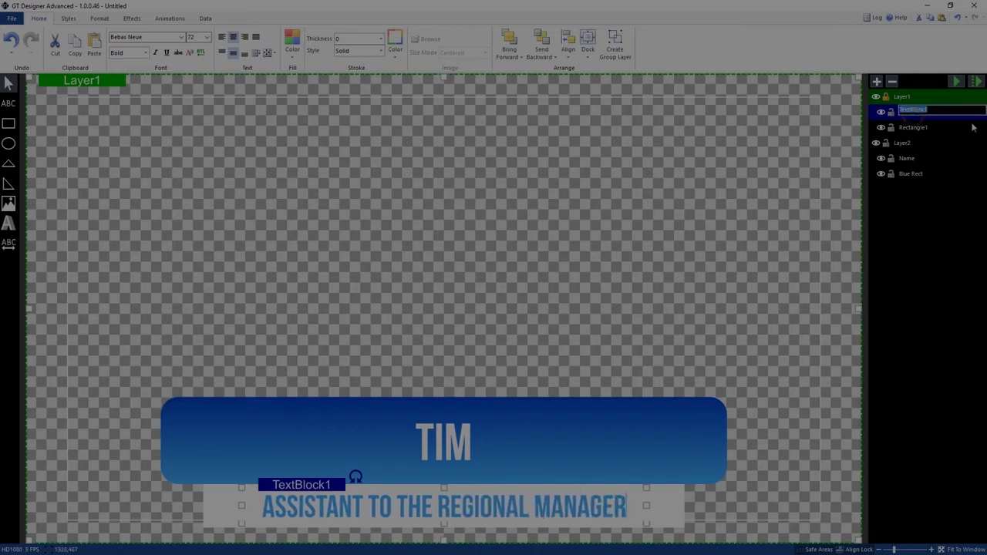
{"action": "type", "text": "Title"}
{"action": "key", "text": "Return"}
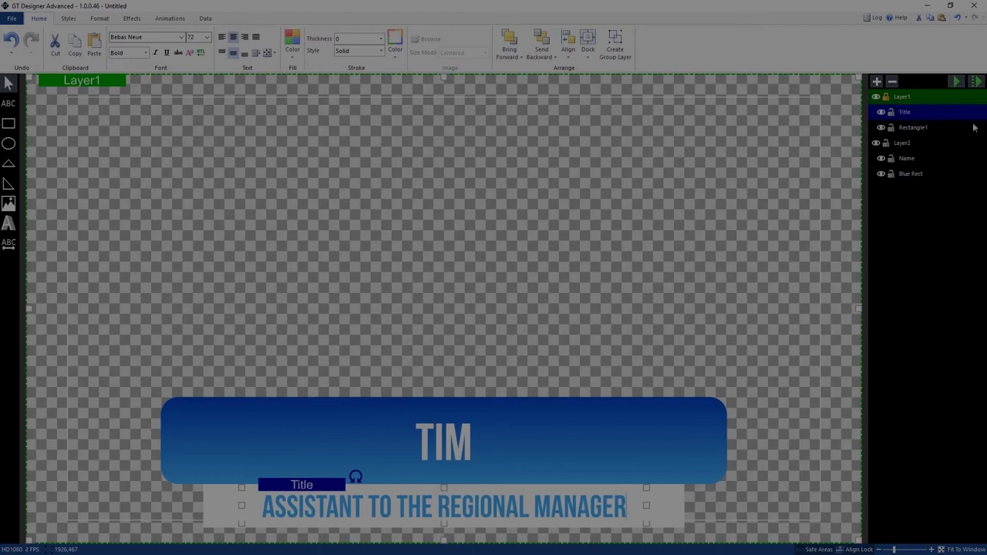
Rename the rectangle behind the job title as White Rect
{"action": "left_click", "coordinate": [974, 127]}
{"action": "double_click", "coordinate": [918, 127]}
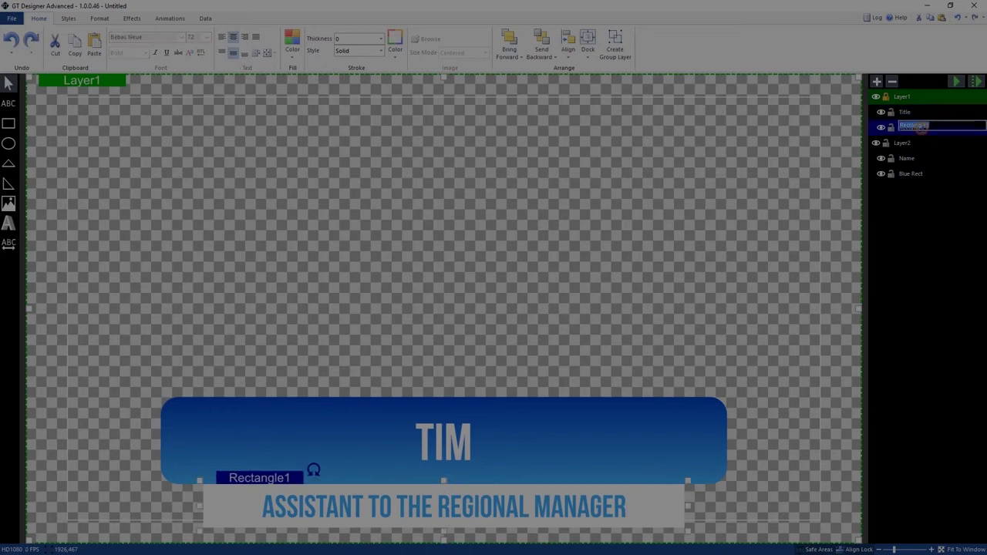
{"action": "type", "text": "White REct"}
{"action": "key", "text": "Return"}
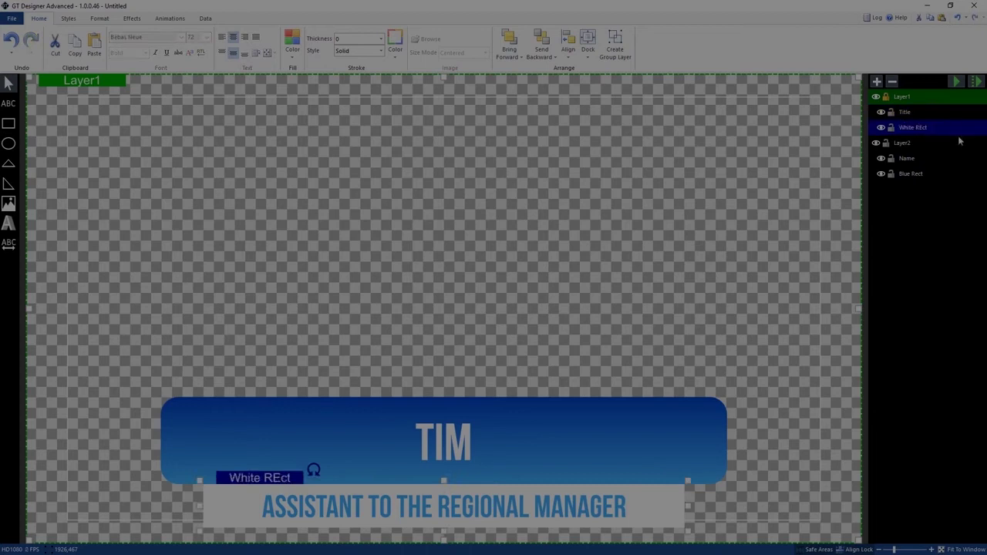
{"action": "double_click", "coordinate": [955, 131]}
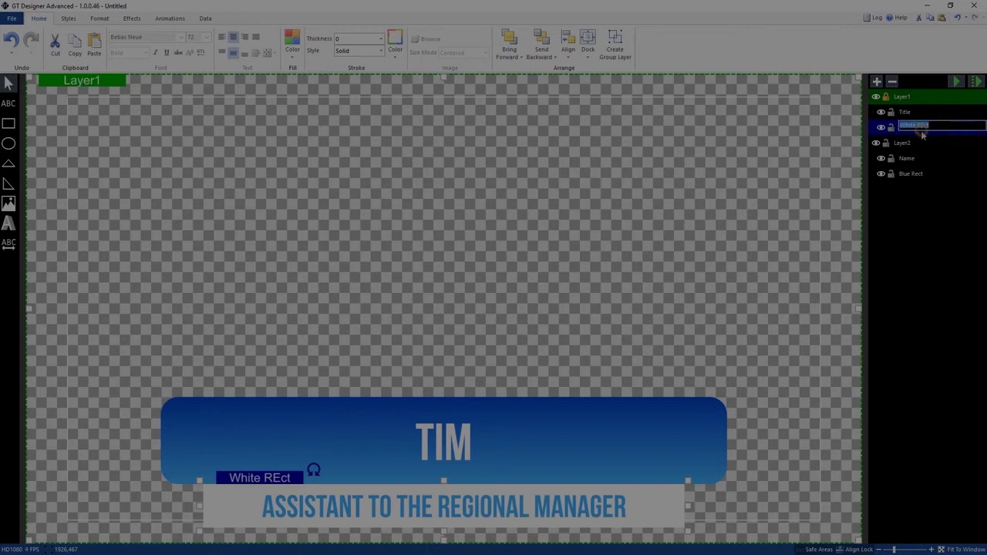
{"action": "key", "text": "BackSpace"}
{"action": "key", "text": "BackSpace"}
{"action": "key", "text": "BackSpace"}
{"action": "type", "text": "ect"}
{"action": "key", "text": "Return"}
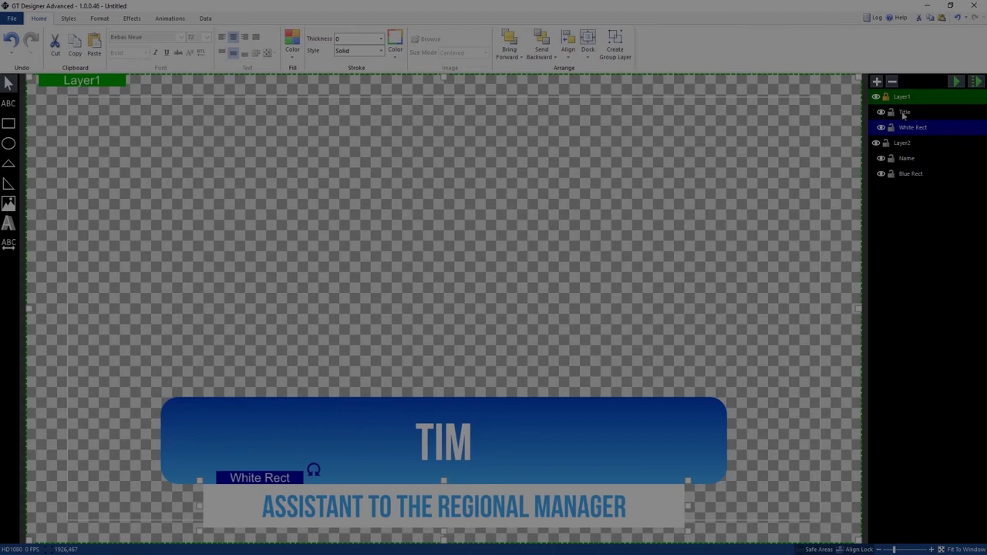
Group Title and White Rect into a new group layer and move Layer1 to the end of the layer list
{"action": "left_click", "coordinate": [483, 504]}
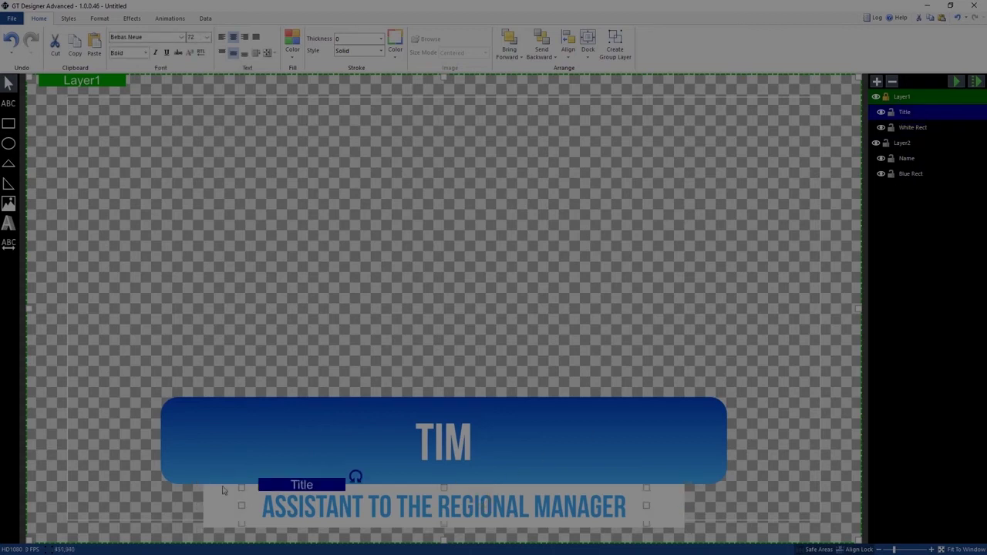
{"action": "left_click", "coordinate": [922, 128], "text": "ctrl"}
{"action": "right_click", "coordinate": [922, 129]}
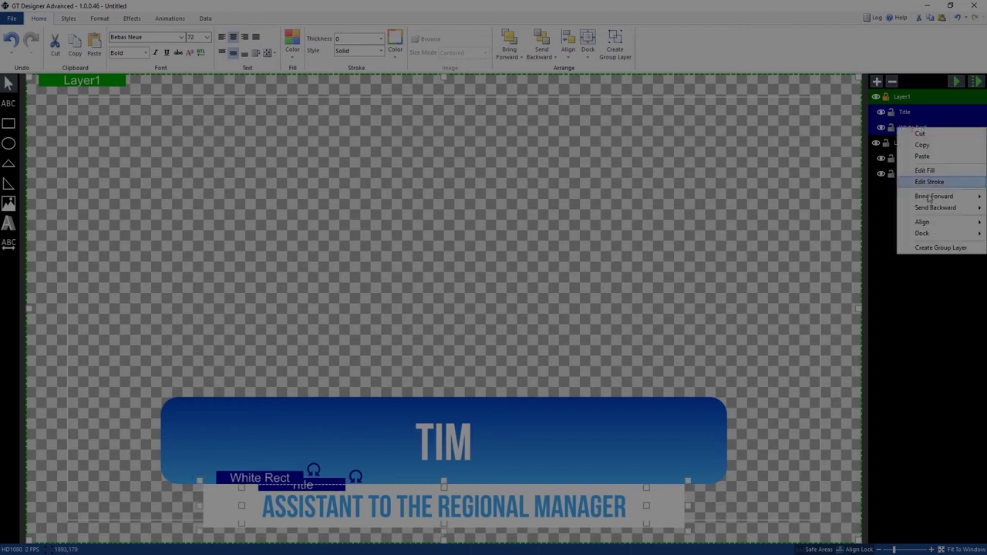
{"action": "left_click", "coordinate": [944, 248]}
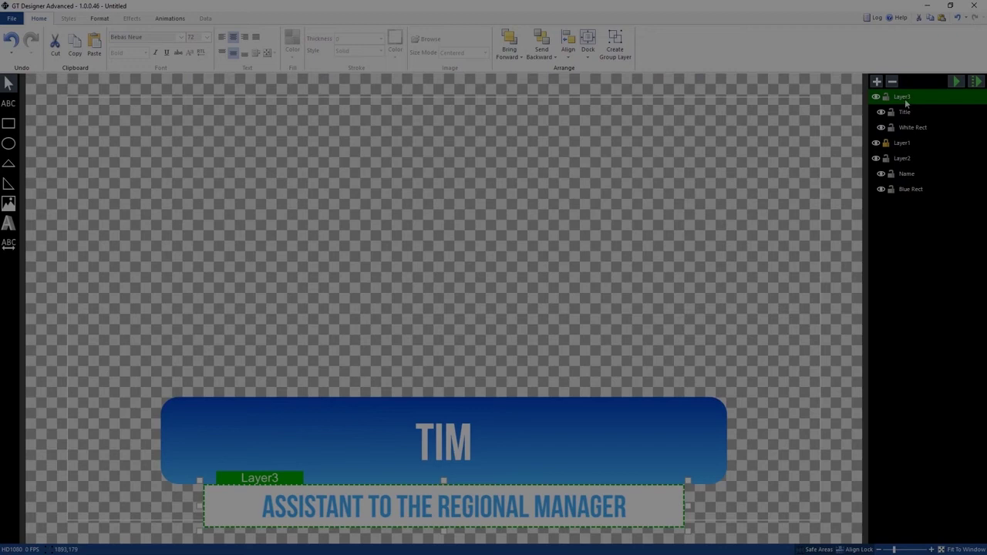
{"action": "left_click", "coordinate": [905, 143]}
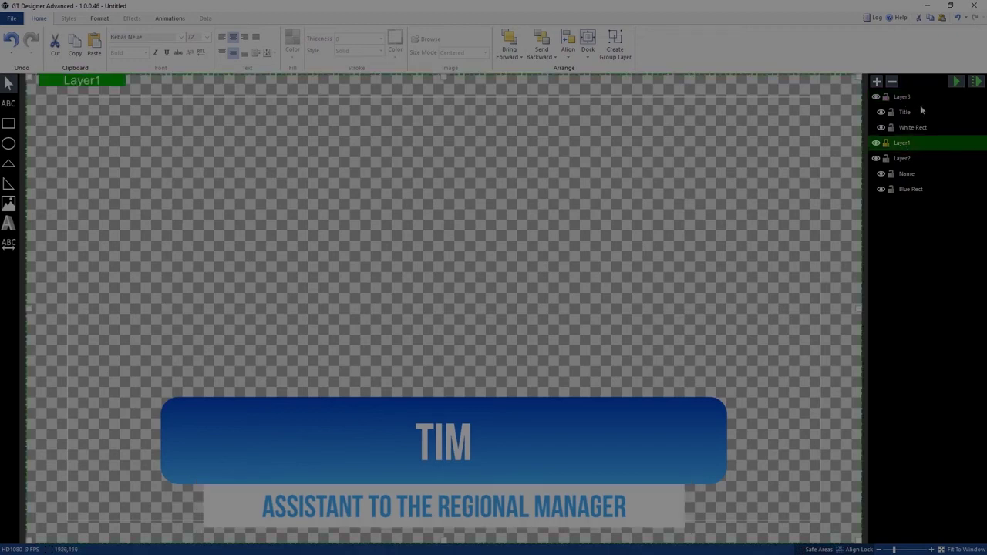
{"action": "left_click_drag", "start_coordinate": [902, 145], "coordinate": [907, 199]}
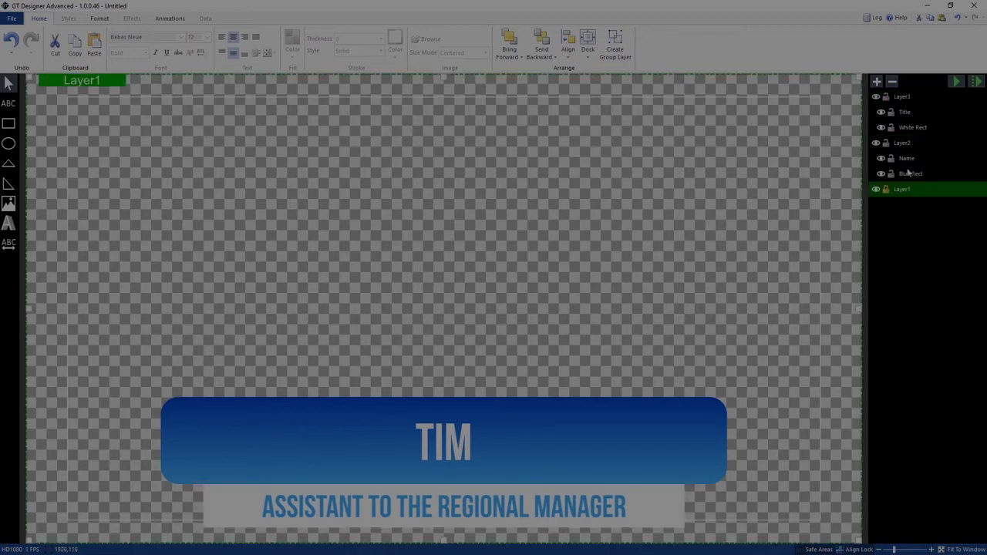
Align the Title text block to the vertical middle of Layer3
{"action": "left_click", "coordinate": [903, 97]}
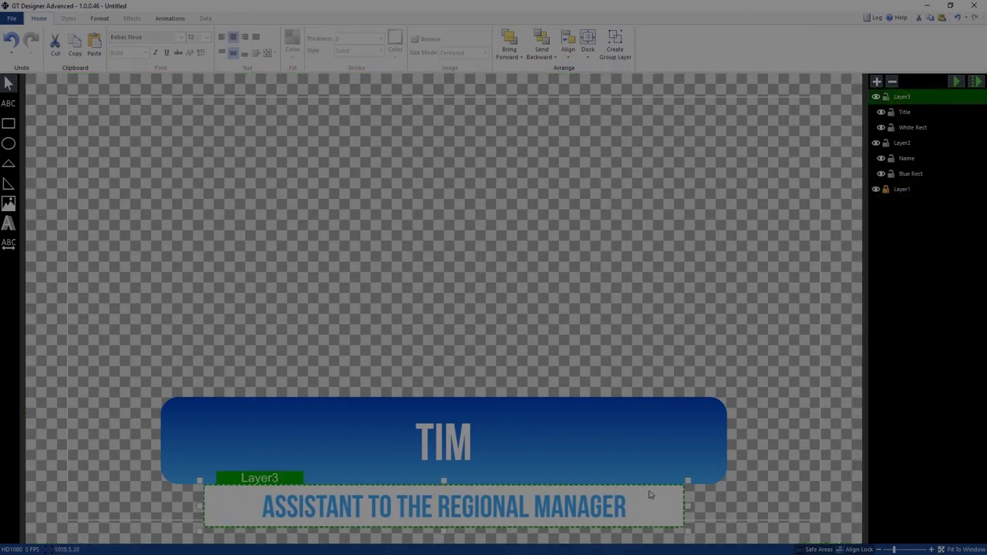
{"action": "left_click", "coordinate": [571, 513]}
{"action": "right_click", "coordinate": [568, 513]}
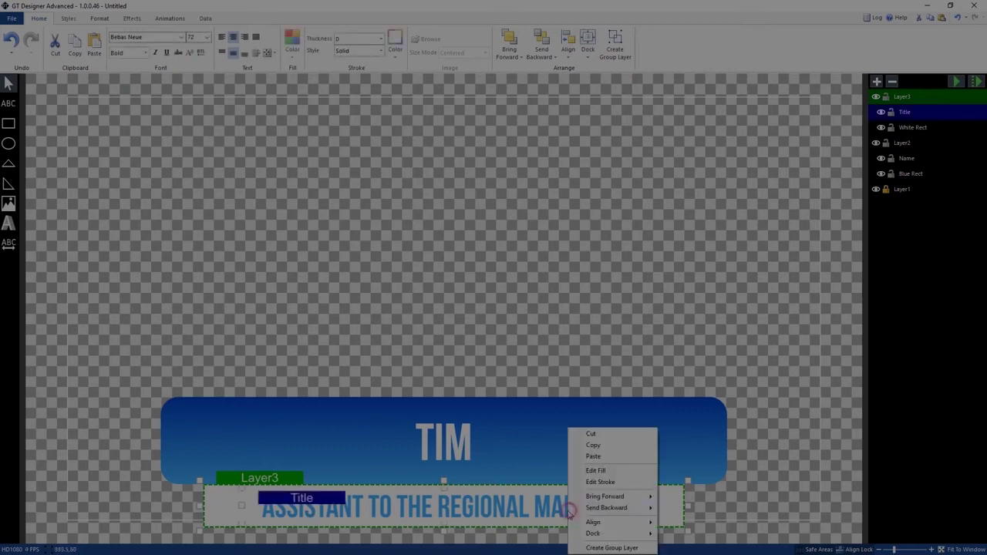
{"action": "mouse_move", "coordinate": [648, 527]}
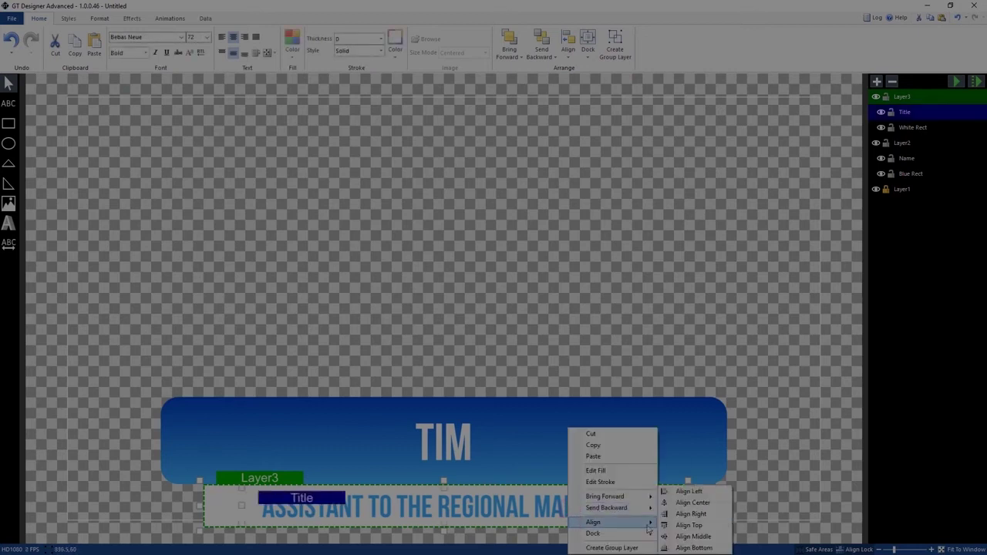
{"action": "left_click", "coordinate": [690, 536]}
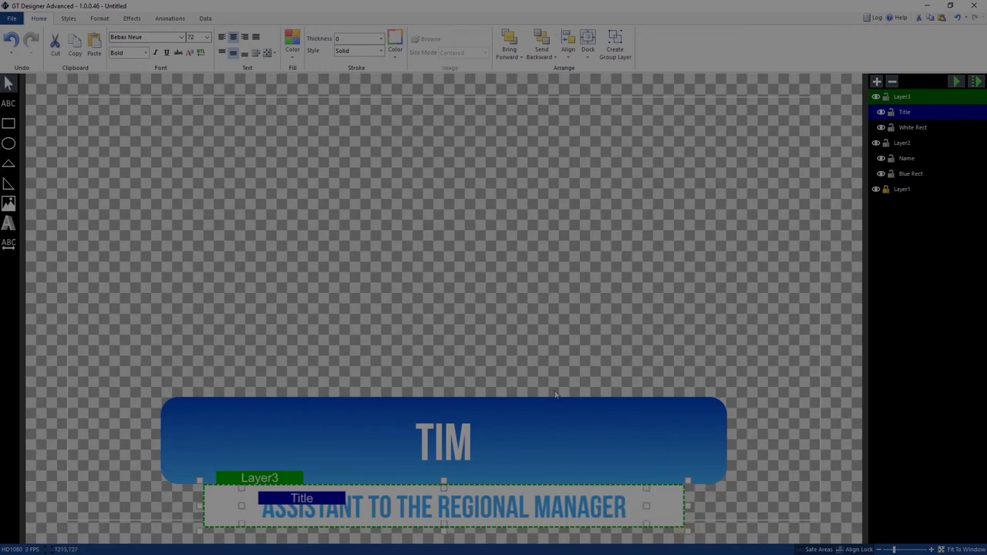
{"action": "left_click", "coordinate": [368, 262]}
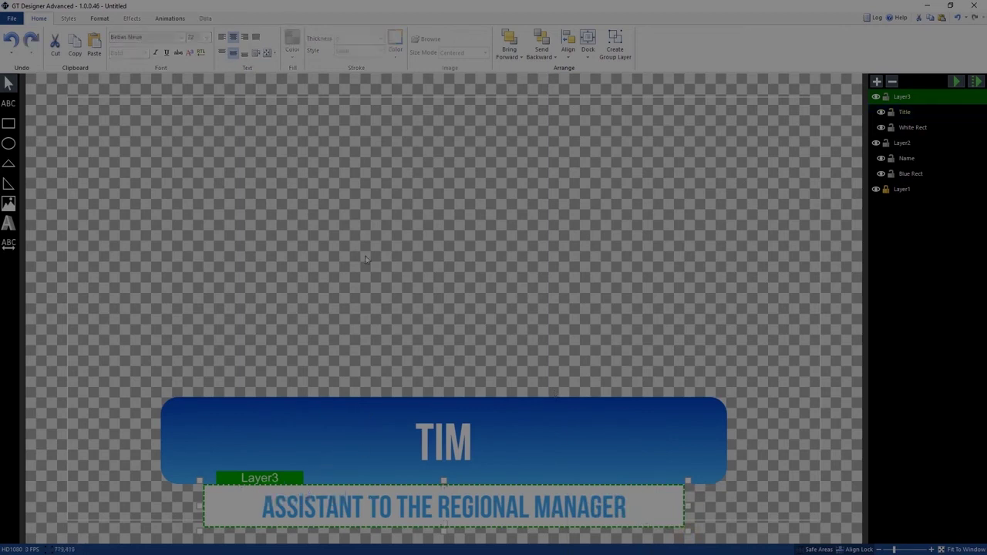
Draw a small trial rectangle inside Layer3 and undo it
{"action": "left_click", "coordinate": [8, 127]}
{"action": "left_click", "coordinate": [230, 183]}
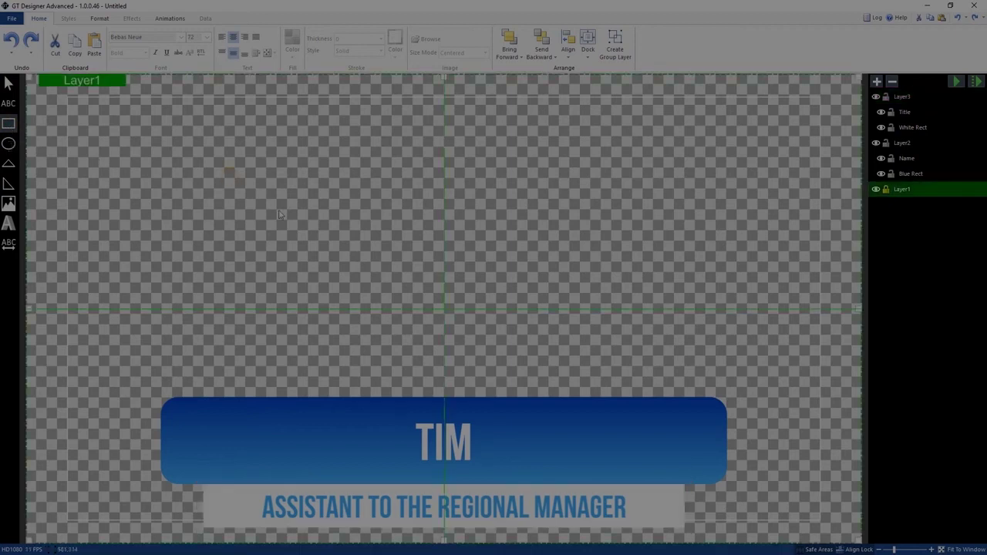
{"action": "left_click", "coordinate": [901, 97]}
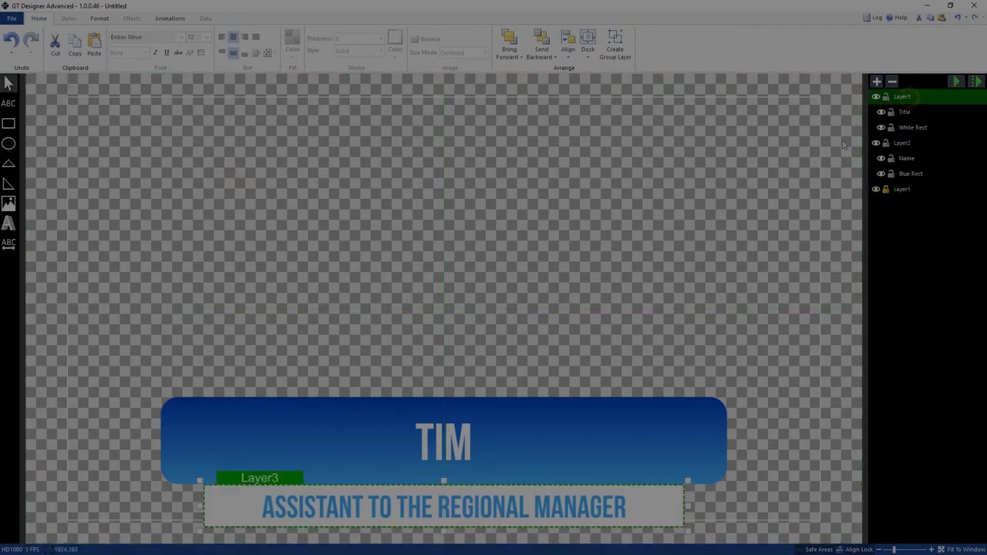
{"action": "left_click", "coordinate": [9, 125]}
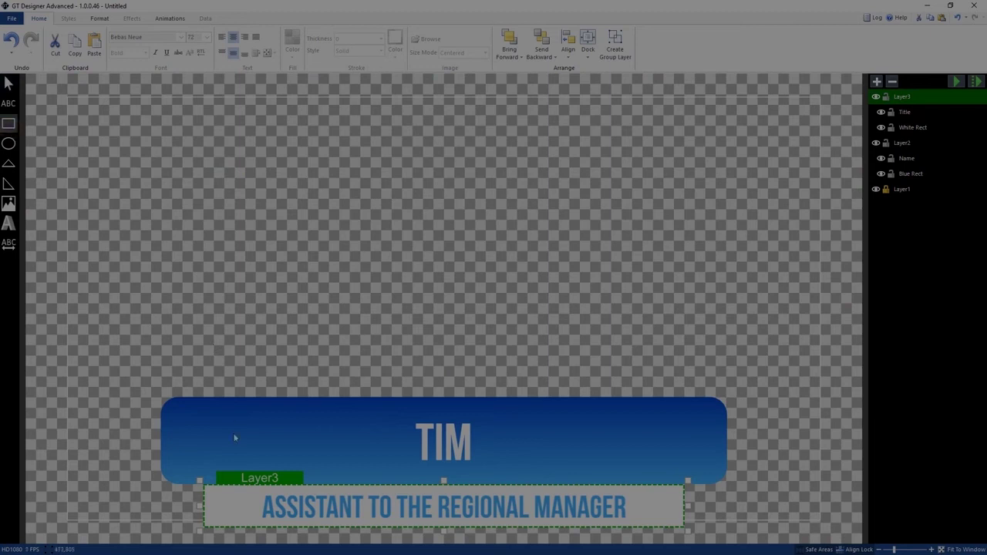
{"action": "left_click_drag", "start_coordinate": [229, 500], "coordinate": [262, 521]}
{"action": "key", "text": "ctrl+z"}
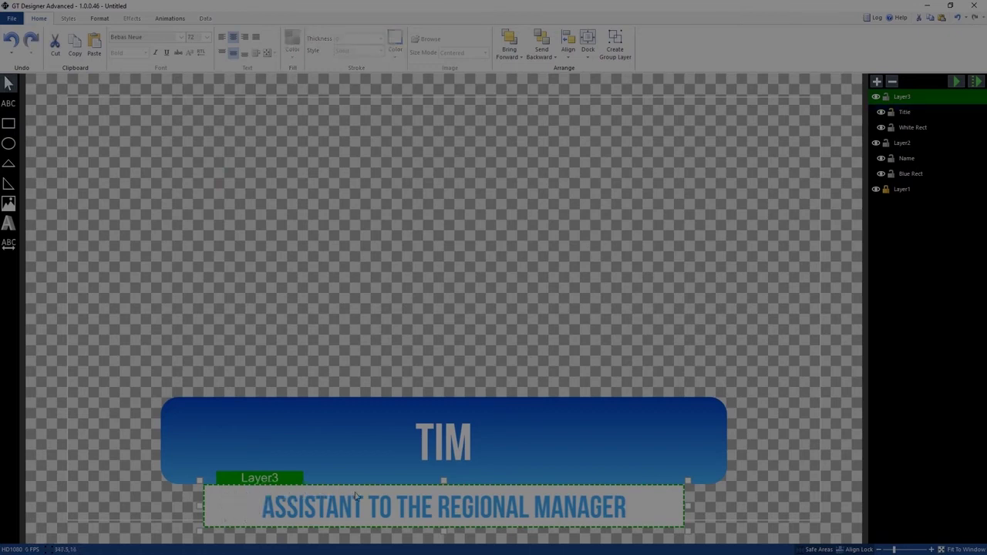
Draw a large rectangle on Layer1 above the blue name bar
{"action": "left_click", "coordinate": [545, 400]}
{"action": "left_click", "coordinate": [923, 189]}
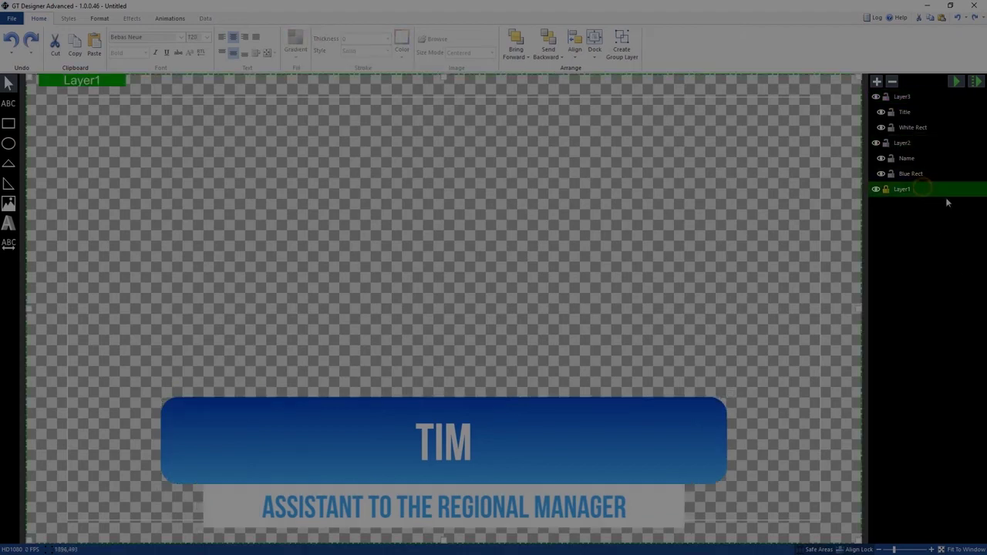
{"action": "left_click", "coordinate": [10, 126]}
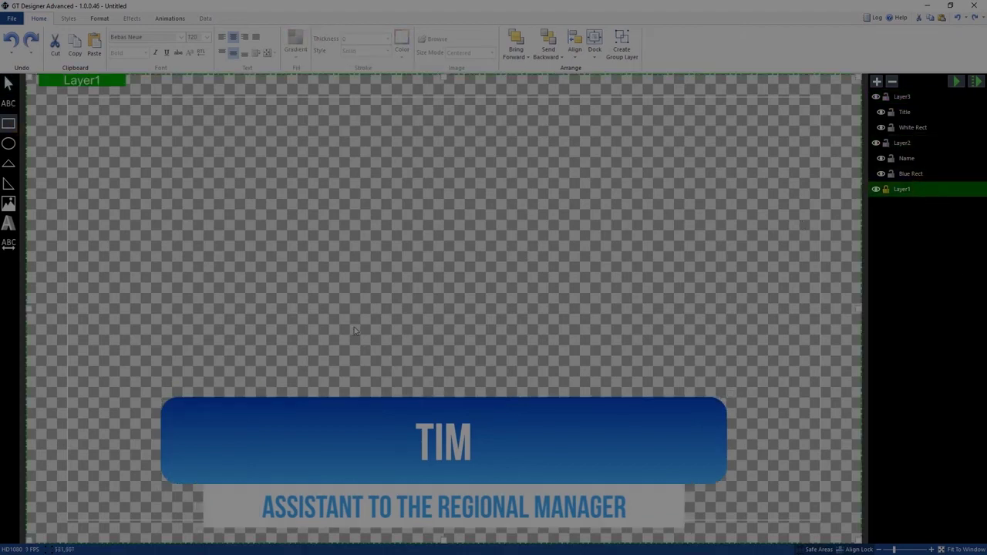
{"action": "left_click_drag", "start_coordinate": [178, 151], "coordinate": [635, 360]}
{"action": "left_click", "coordinate": [752, 225]}
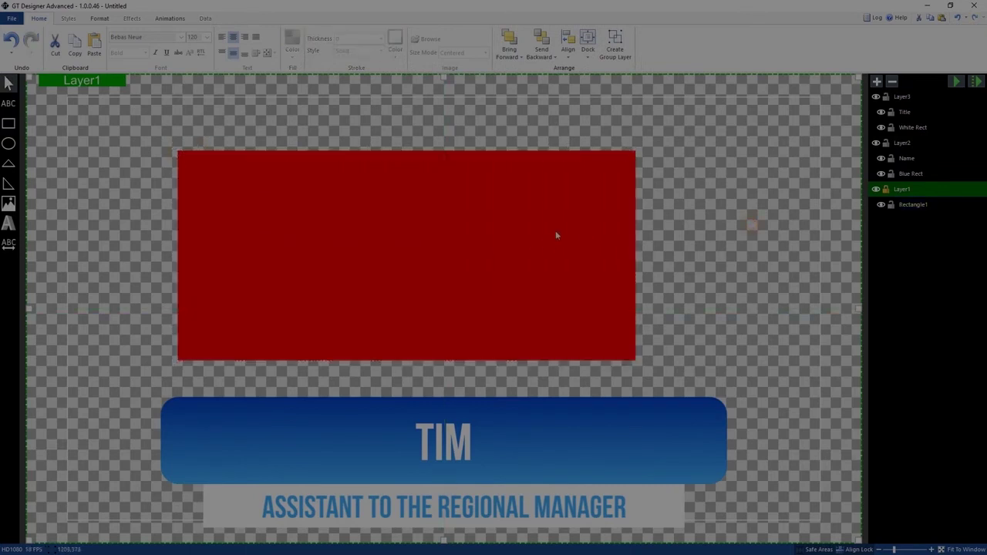
Group the red rectangle into its own layer and delete that layer
{"action": "left_click", "coordinate": [913, 206]}
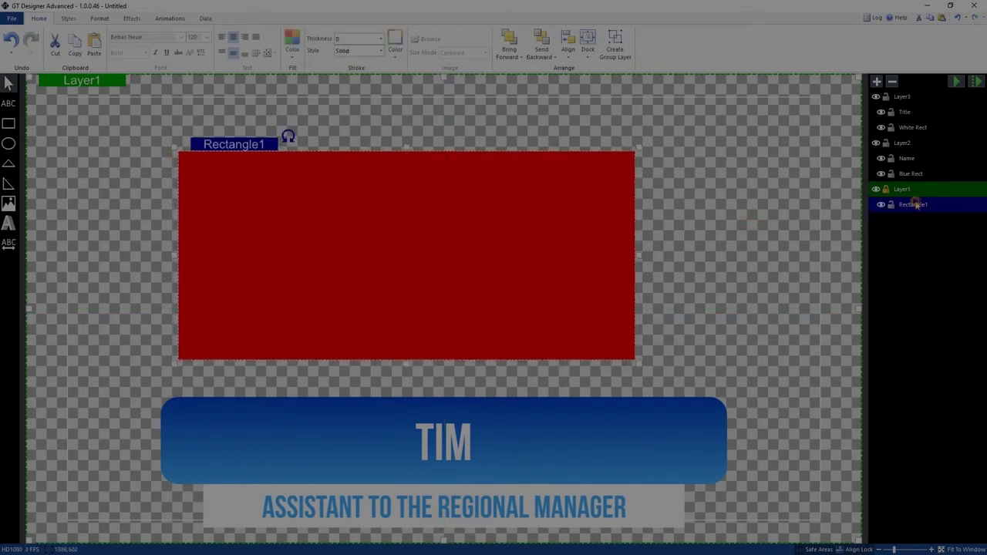
{"action": "right_click", "coordinate": [915, 207]}
{"action": "left_click", "coordinate": [932, 329]}
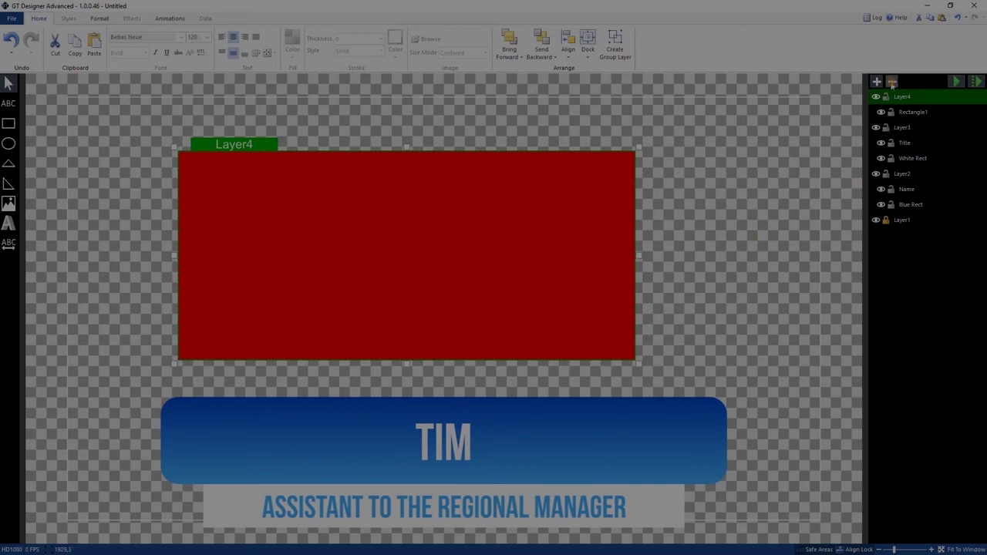
{"action": "left_click", "coordinate": [892, 81]}
{"action": "left_click", "coordinate": [477, 316]}
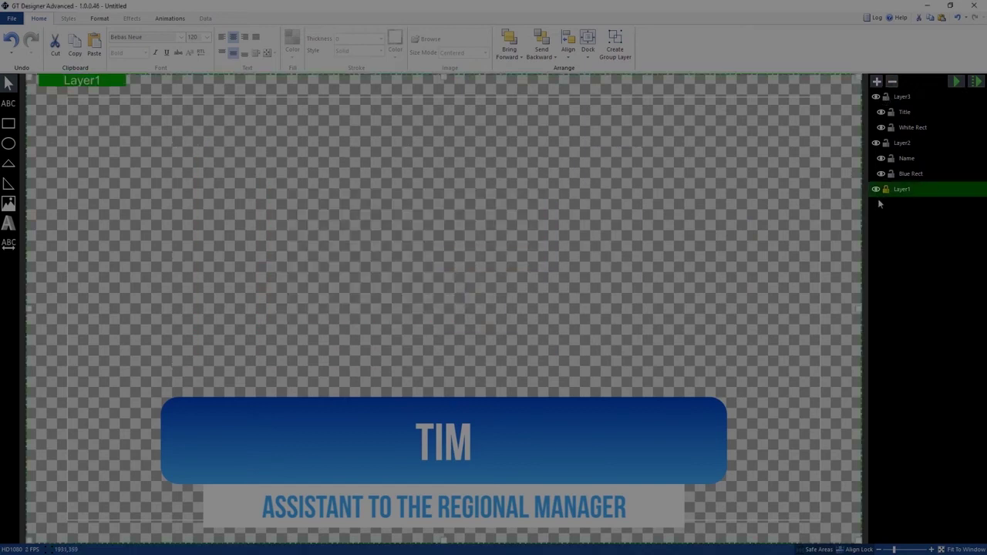
Rename Layer2 as Name Layer and Layer3 as Title layer
{"action": "left_click", "coordinate": [903, 144]}
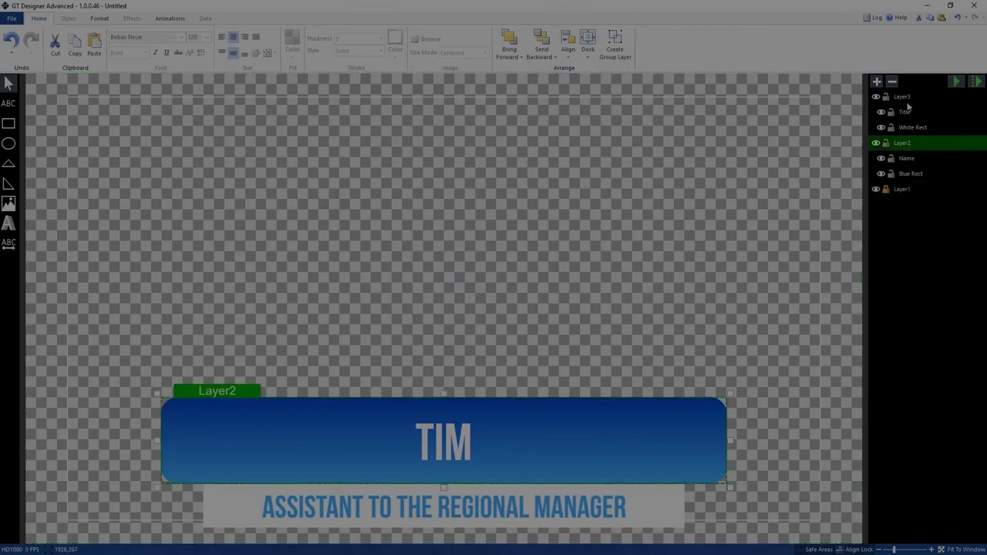
{"action": "left_click", "coordinate": [906, 98]}
{"action": "left_click", "coordinate": [920, 144]}
{"action": "double_click", "coordinate": [915, 146]}
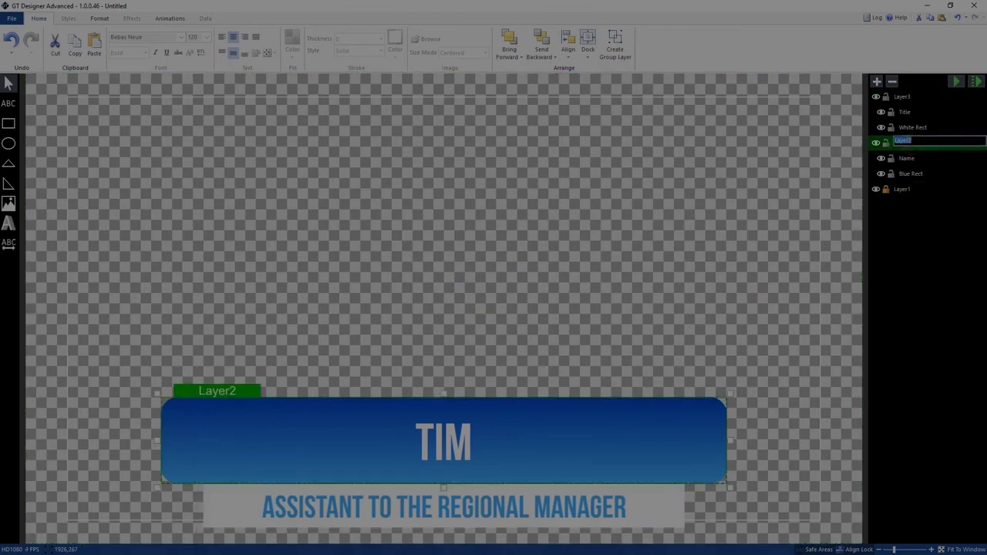
{"action": "type", "text": "Name"}
{"action": "double_click", "coordinate": [910, 98]}
{"action": "type", "text": "Title layer"}
{"action": "key", "text": "Return"}
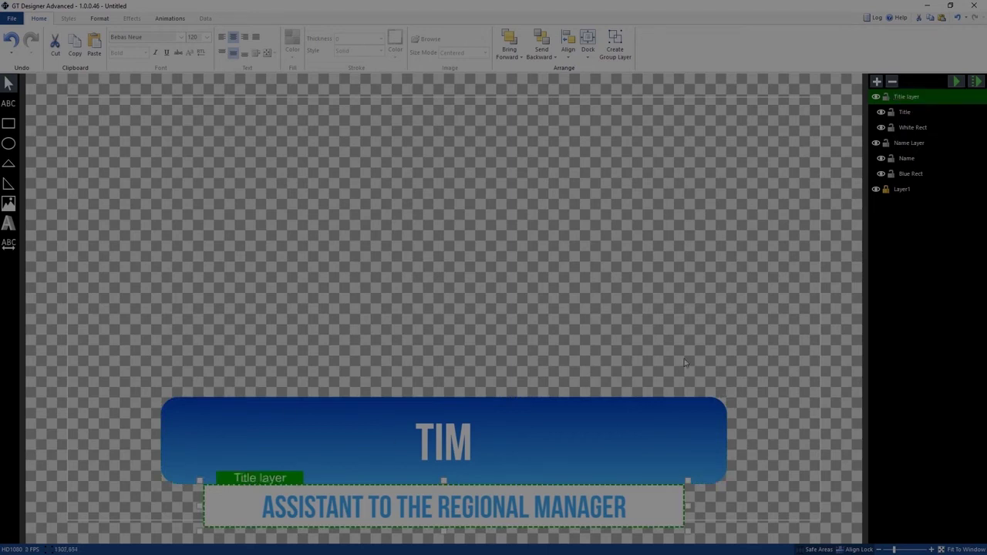
Apply a Fade transition to the Name Layer in the TransitionIn storyboard
{"action": "left_click", "coordinate": [731, 326]}
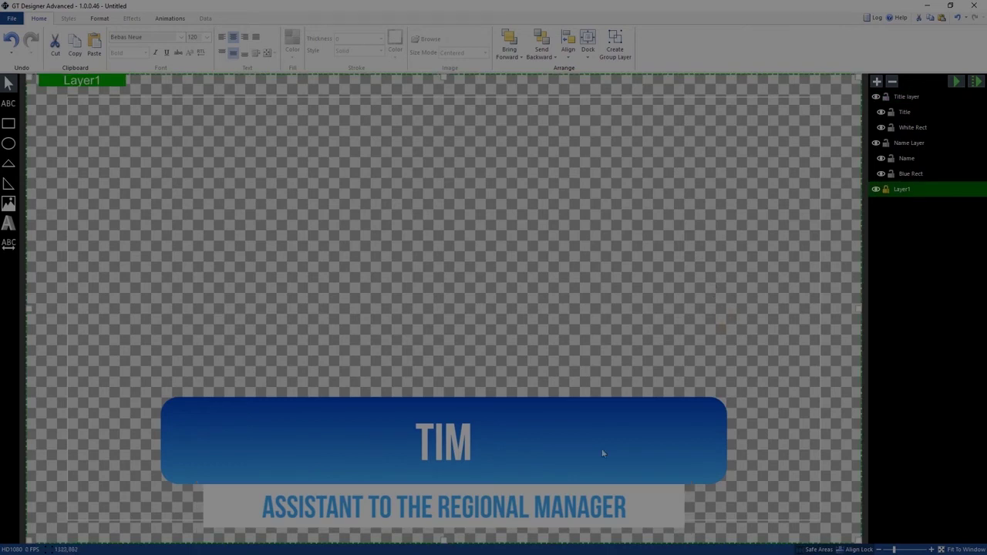
{"action": "left_click", "coordinate": [608, 326]}
{"action": "left_click", "coordinate": [177, 18]}
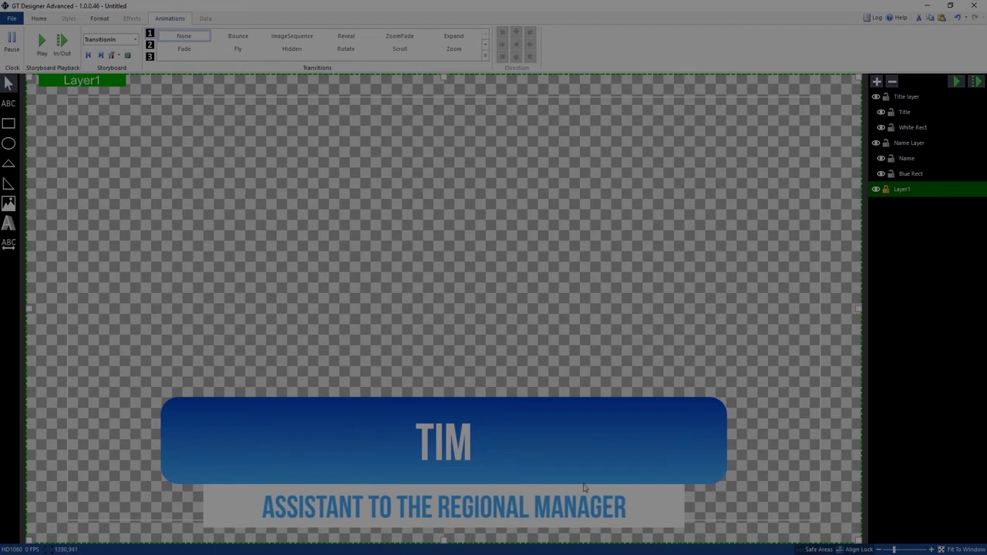
{"action": "left_click", "coordinate": [593, 422]}
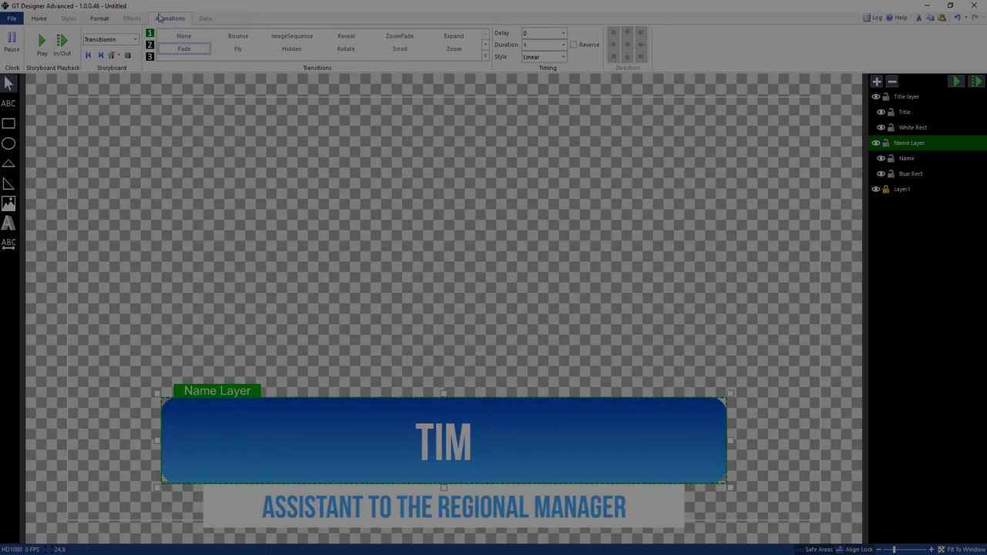
{"action": "left_click", "coordinate": [123, 39]}
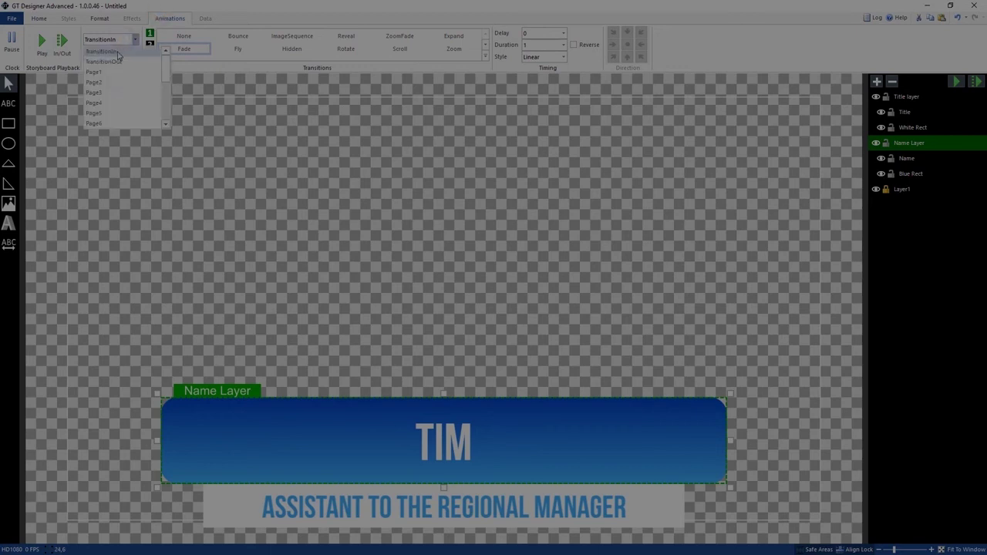
{"action": "left_click", "coordinate": [117, 52]}
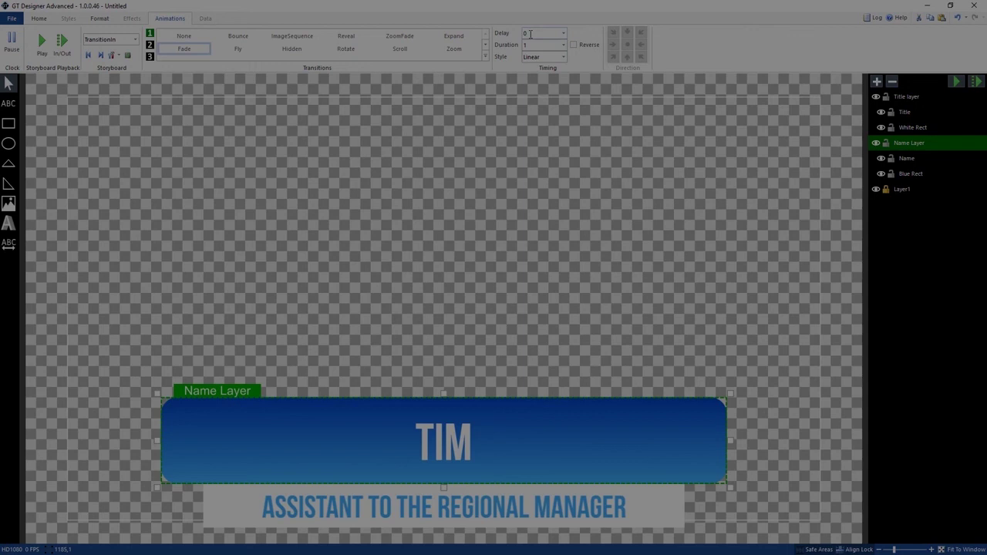
Set the Name Layer fade's duration to .5 with Linear style and preview the in and out animation
{"action": "double_click", "coordinate": [533, 46]}
{"action": "left_click", "coordinate": [544, 58]}
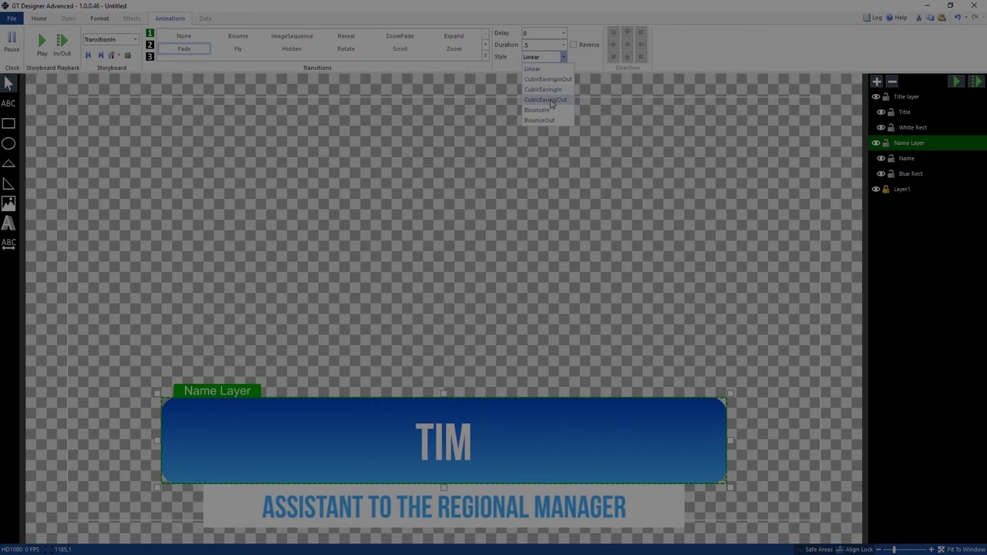
{"action": "left_click", "coordinate": [594, 67]}
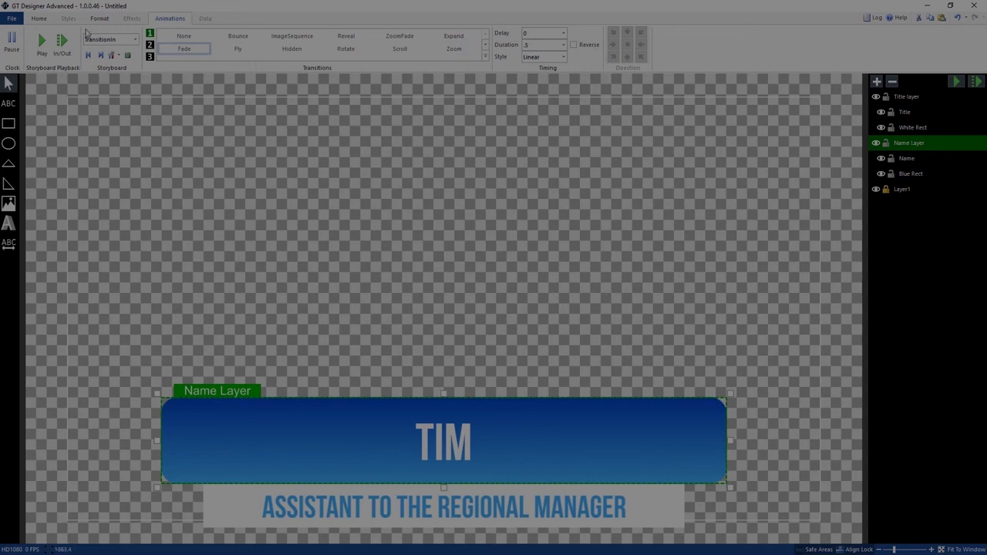
{"action": "left_click", "coordinate": [974, 81]}
Apply a Fade transition to the Title layer in the TransitionIn storyboard and open its delay for editing
{"action": "left_click", "coordinate": [906, 97]}
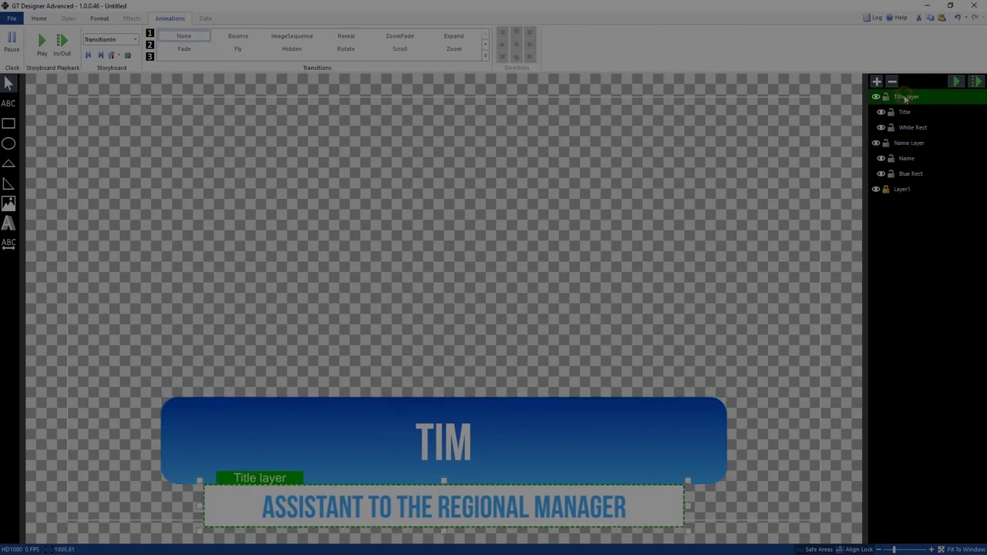
{"action": "left_click", "coordinate": [197, 51]}
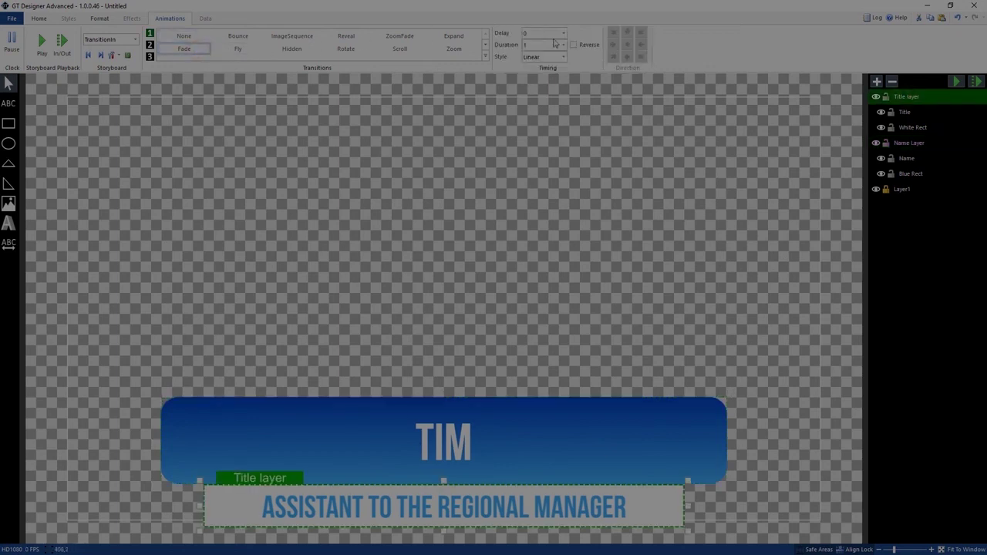
{"action": "left_click", "coordinate": [545, 32]}
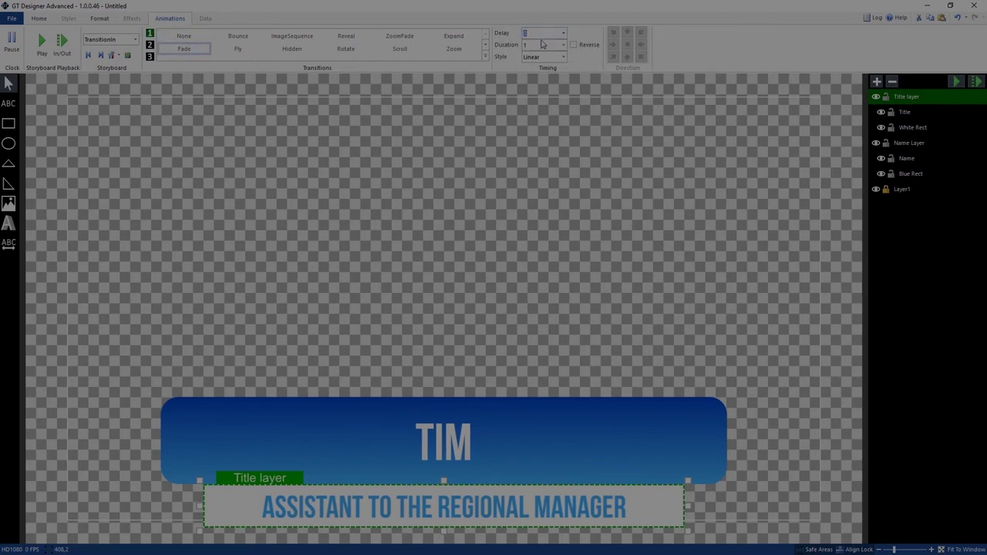